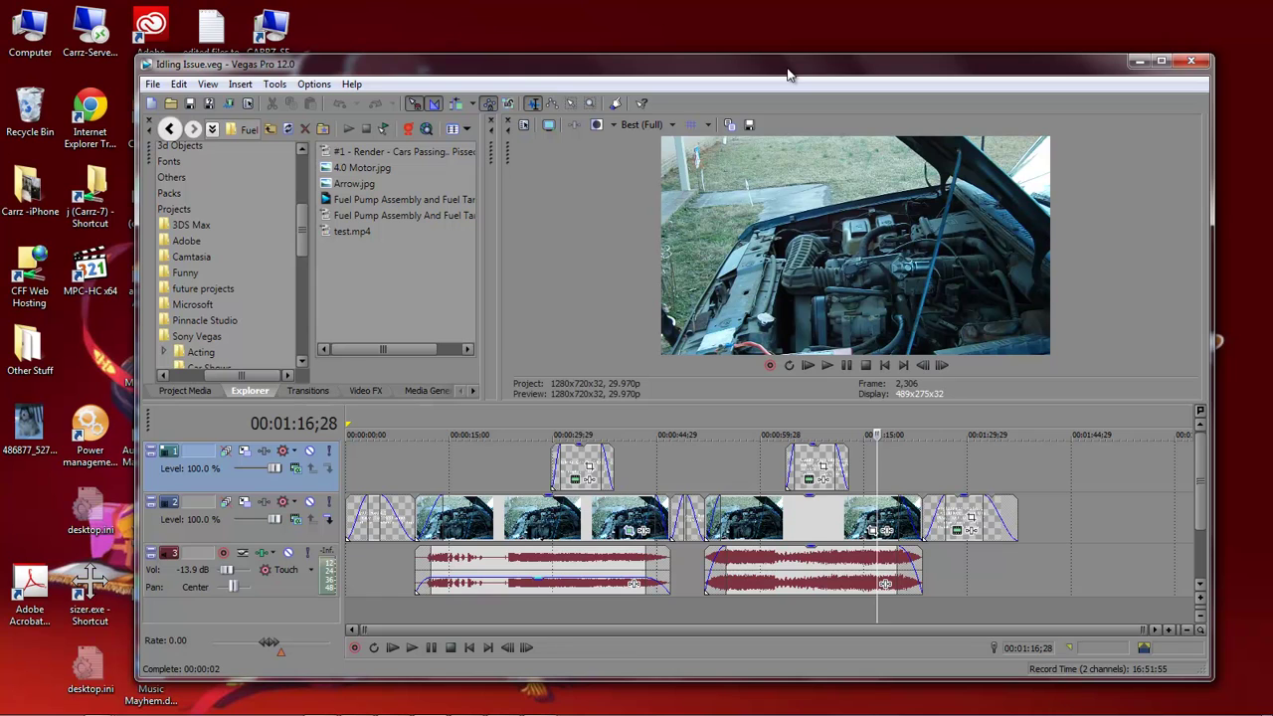
Select the 1995 Ford Ranger MP4 in the Idling Issue folder to show its 138 MB, 1:37 details.
left_click_drag(788, 75, 791, 185)
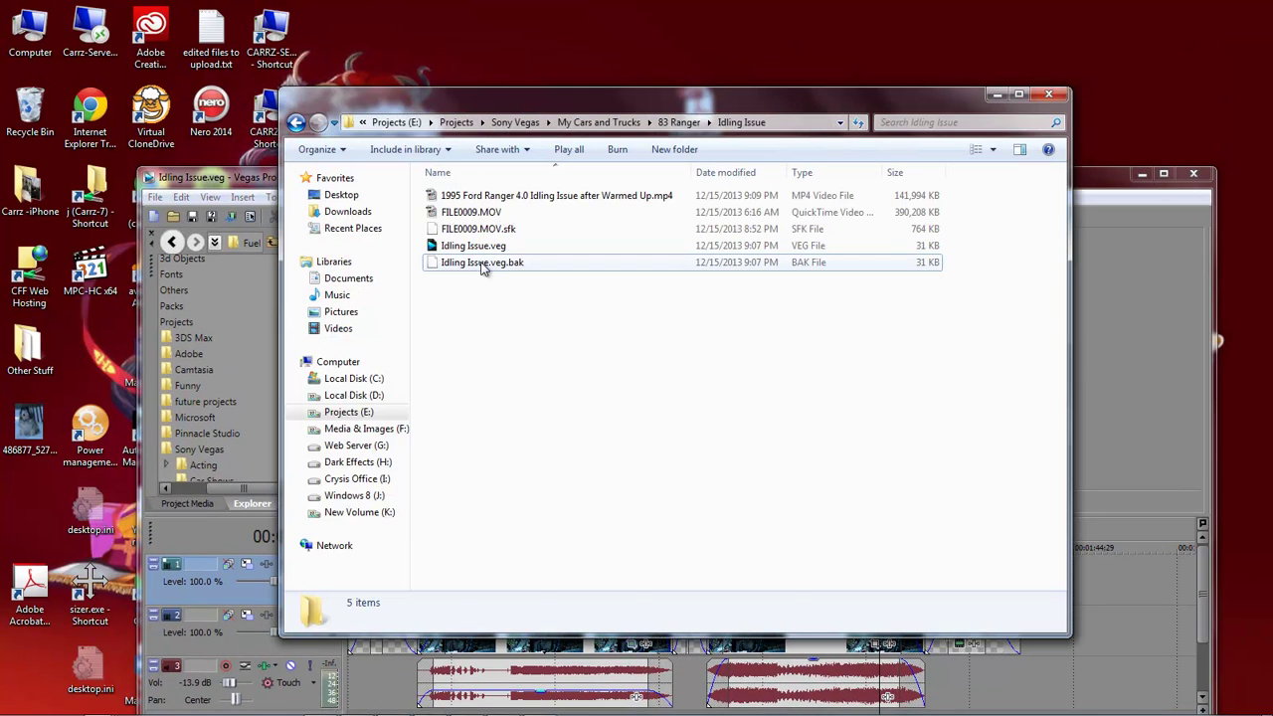
left_click(557, 196)
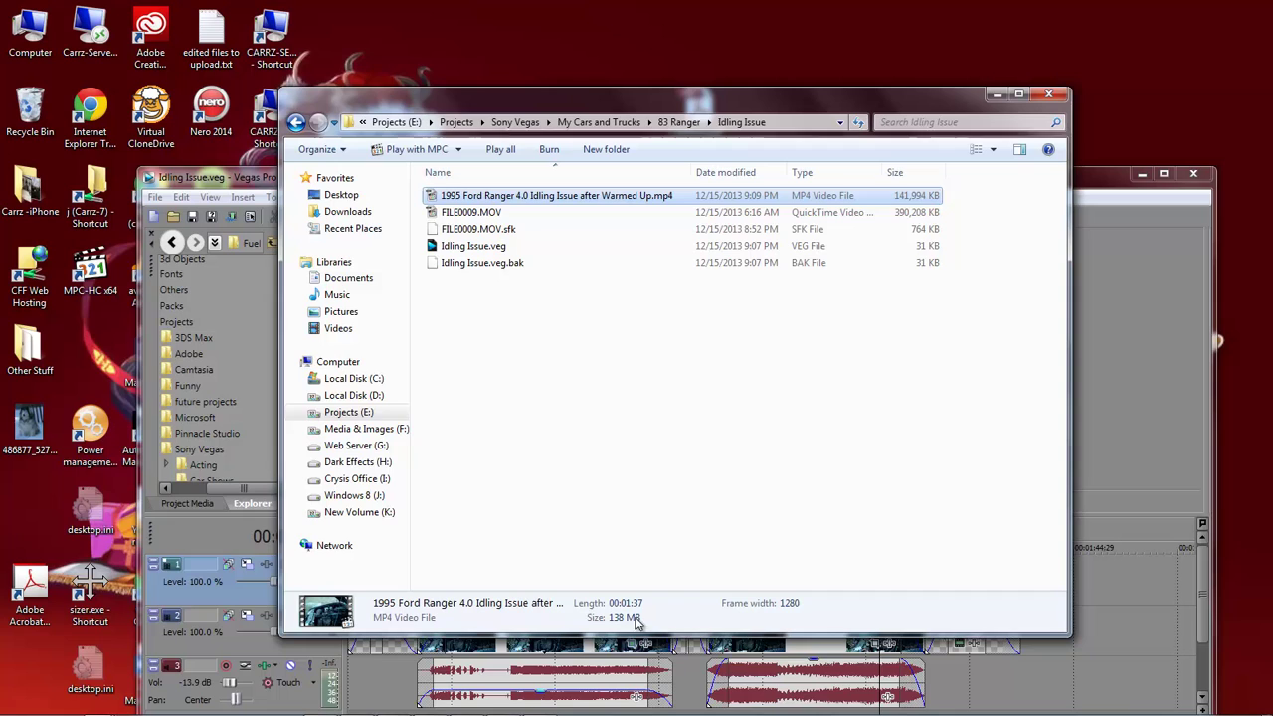
left_click_drag(775, 100, 779, 70)
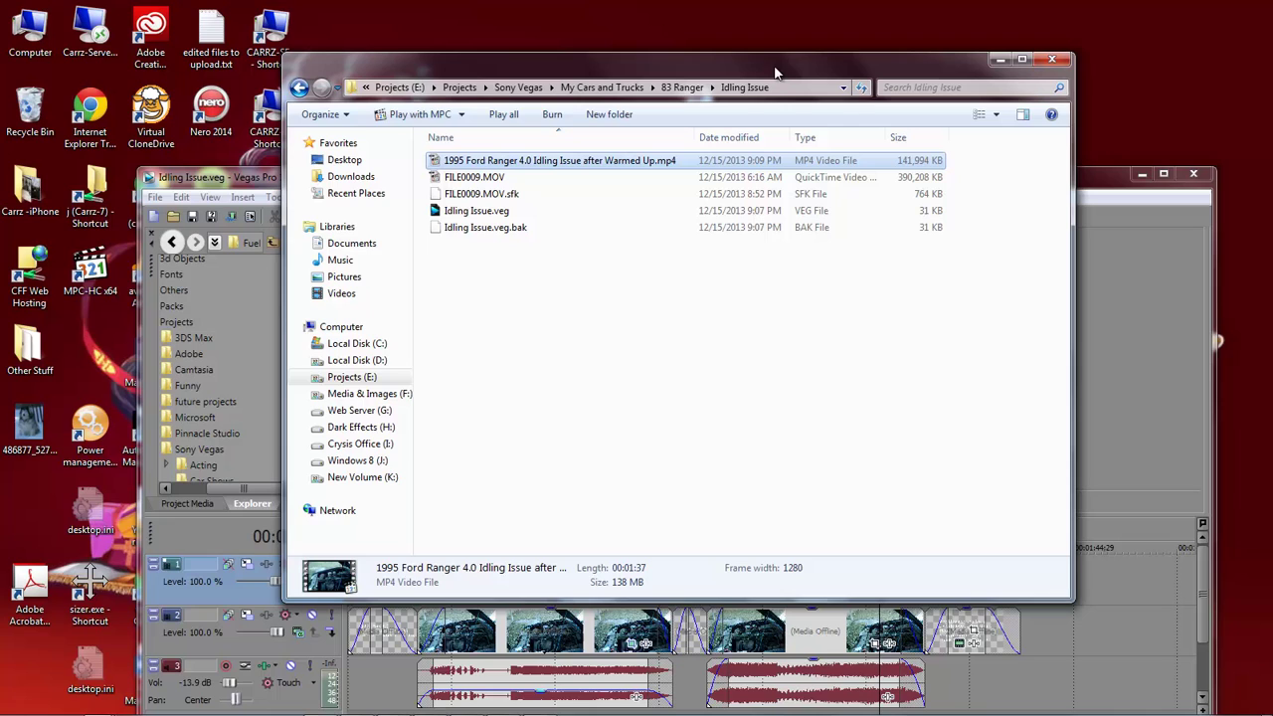
Launch HandBrake from a Start menu search for 'ha'.
left_click(36, 705)
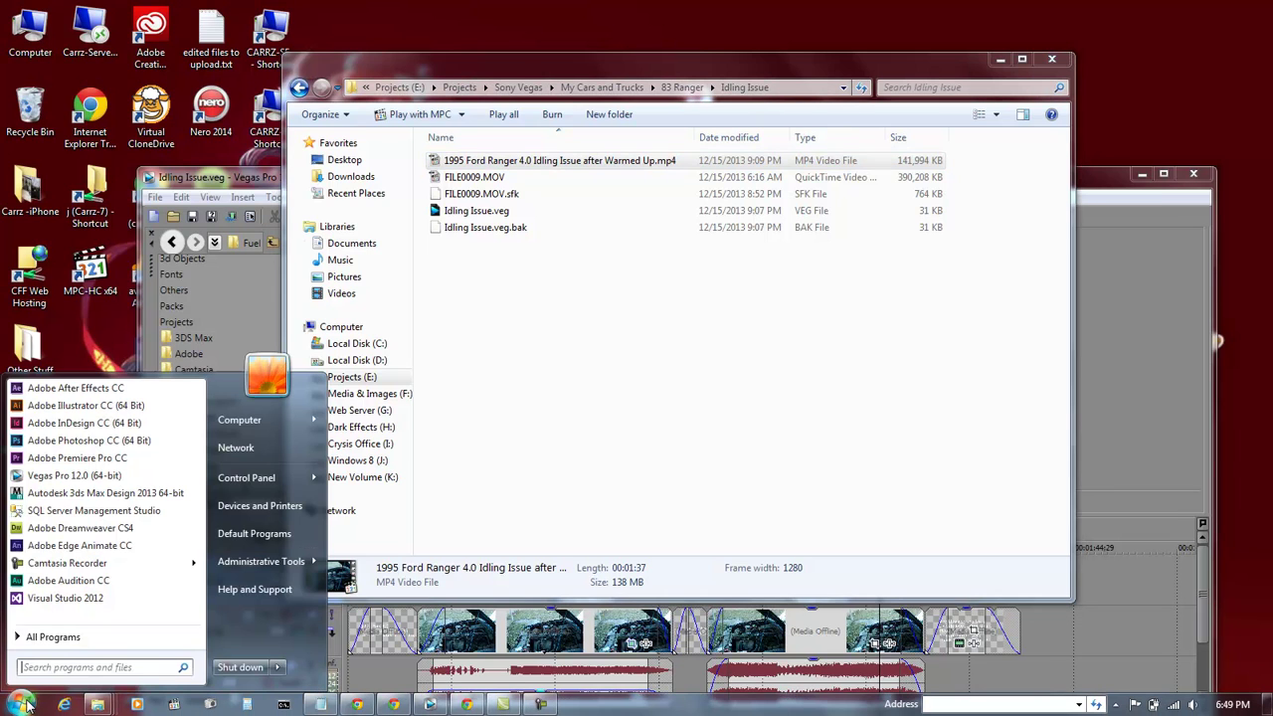
type("ha")
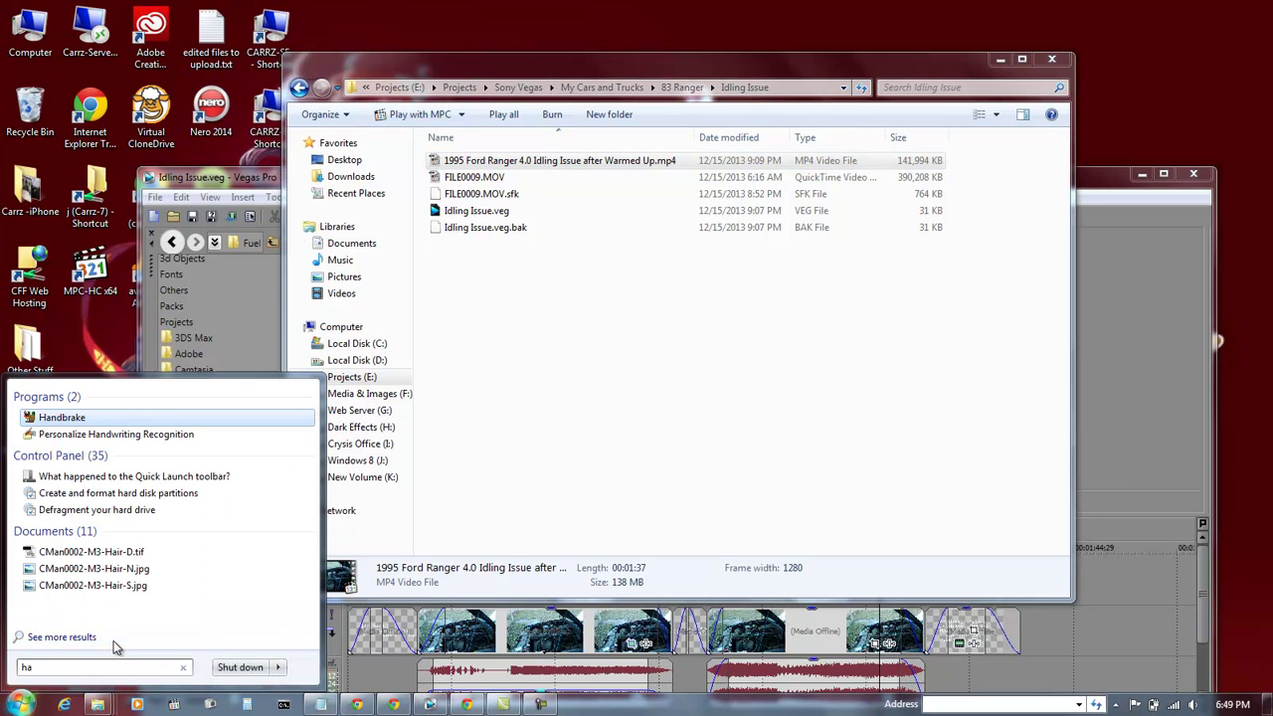
left_click(57, 417)
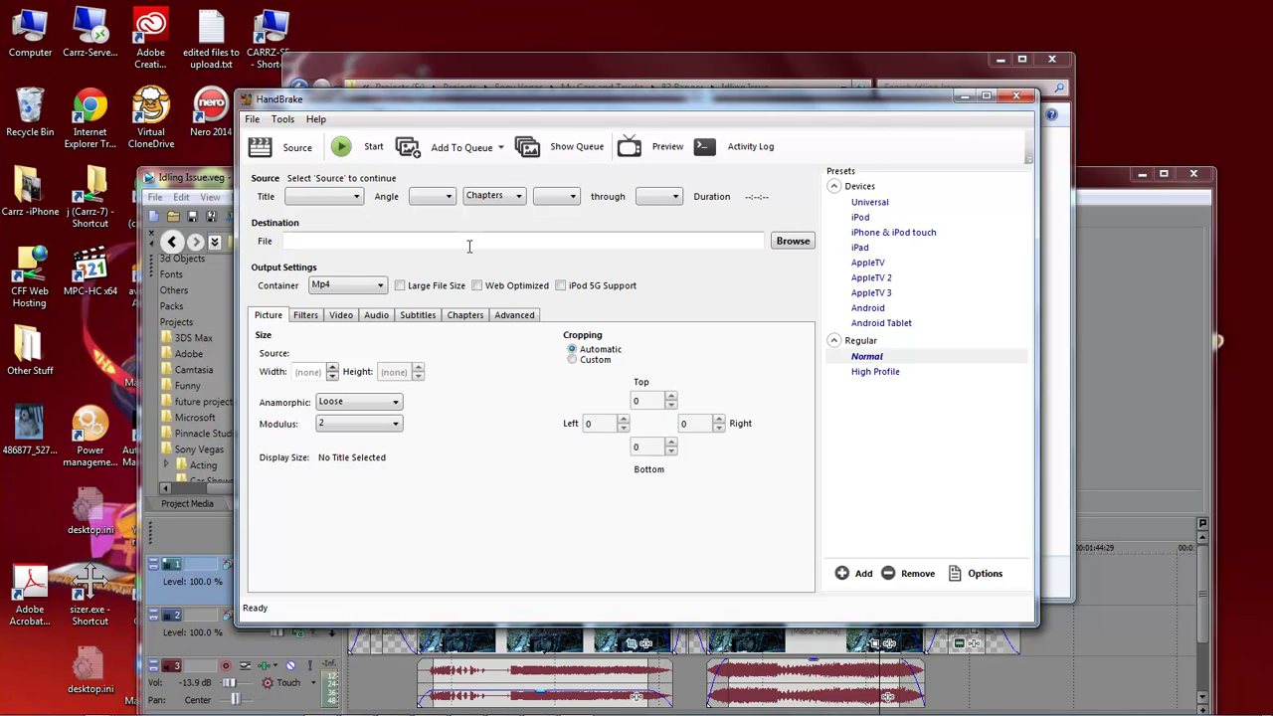
Open the 1995 Ford Ranger MP4 as the single-file source.
left_click(292, 152)
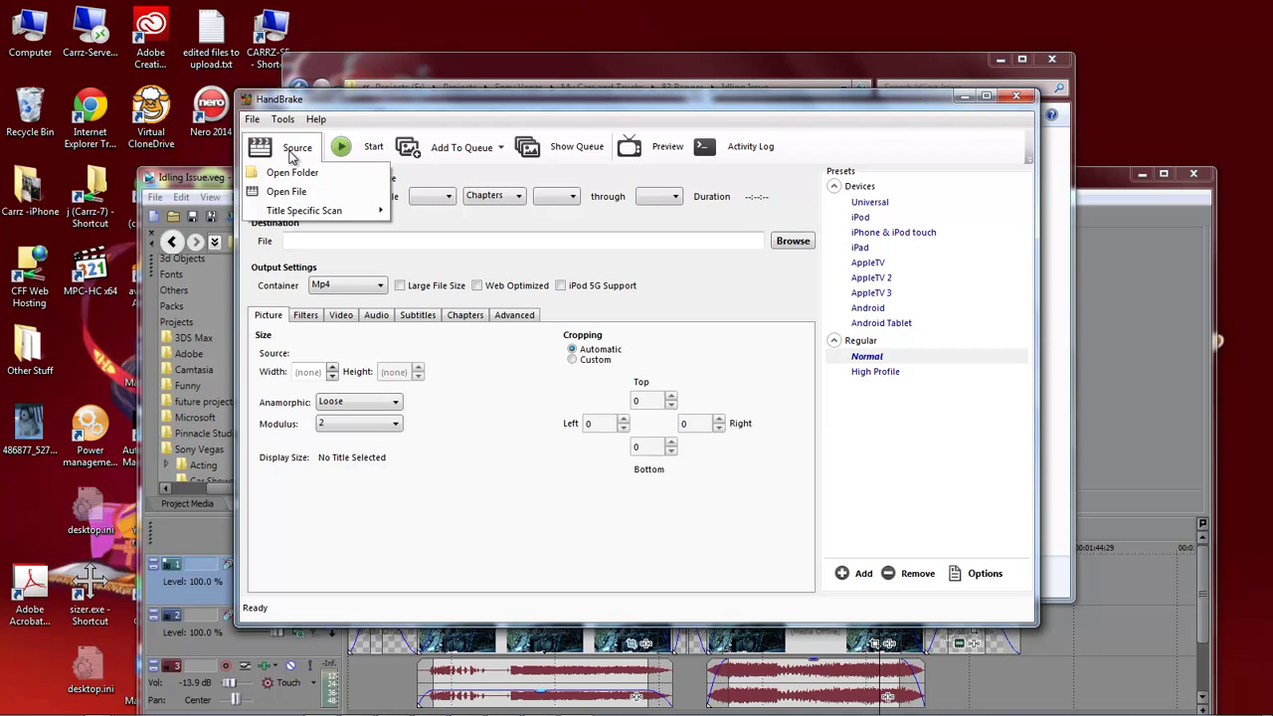
left_click(301, 194)
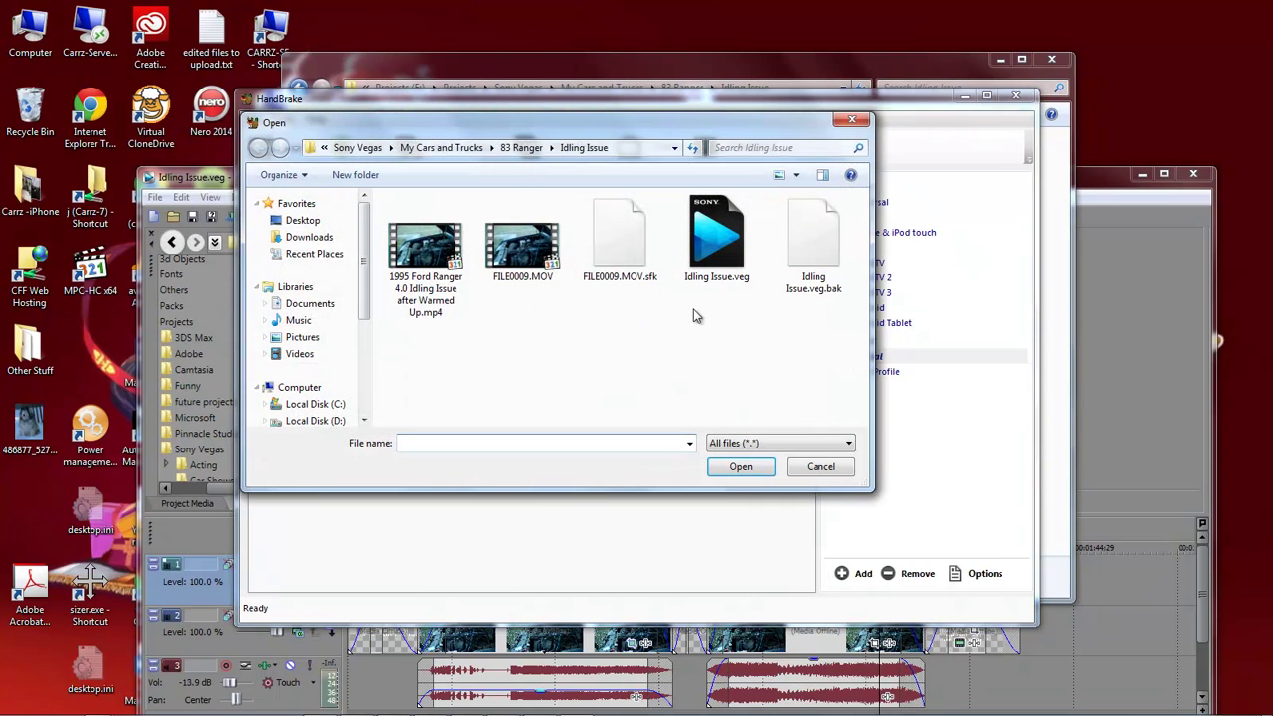
left_click(437, 288)
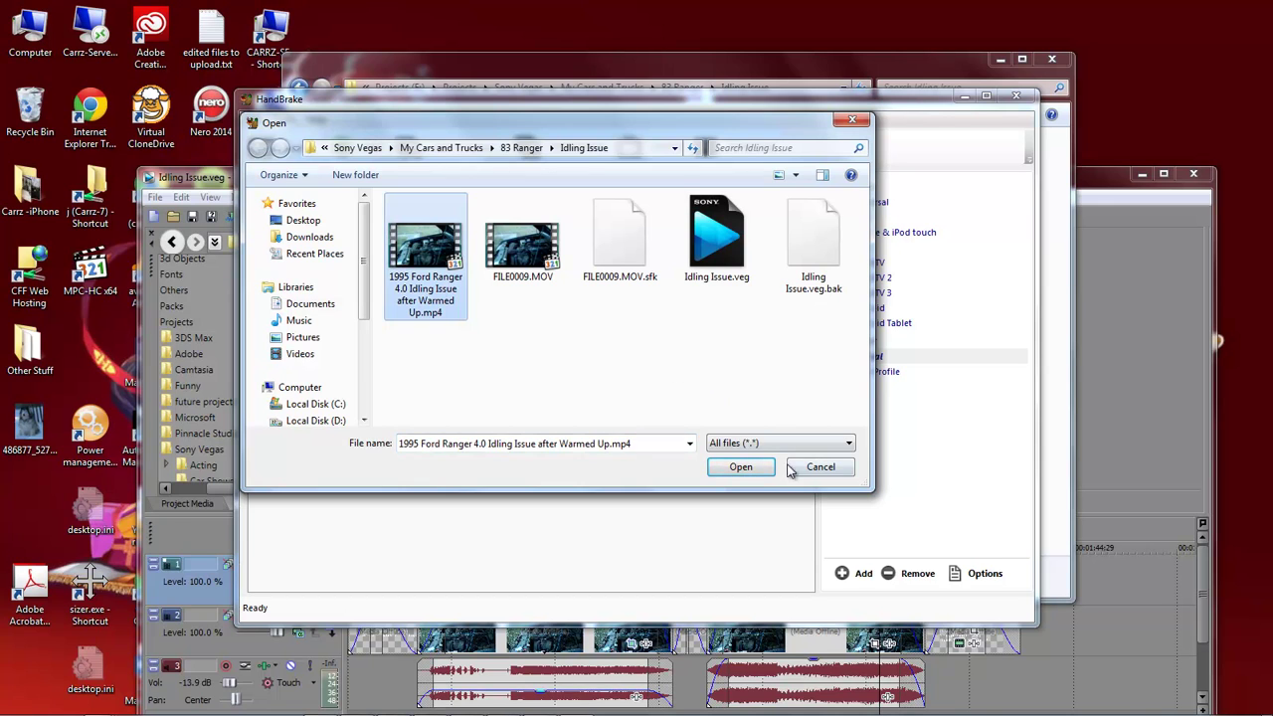
left_click(741, 466)
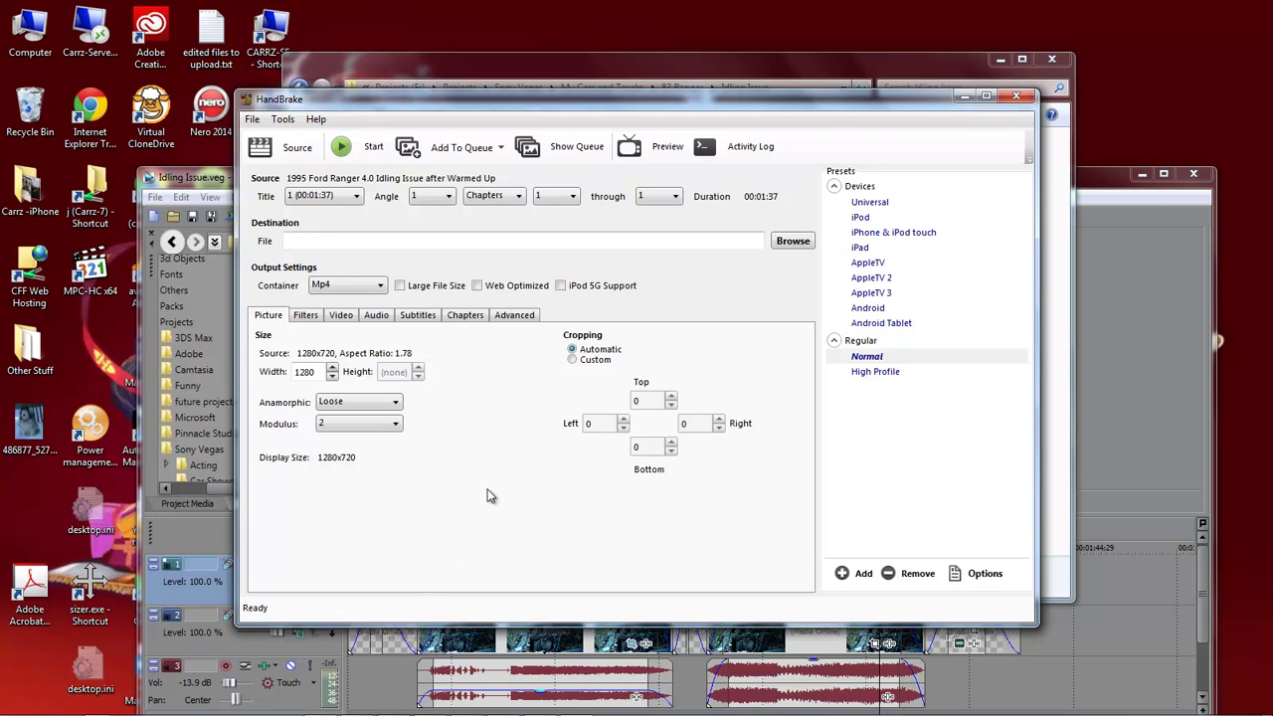
Set the output destination file name to Smaller in the Idling Issue folder.
left_click(793, 241)
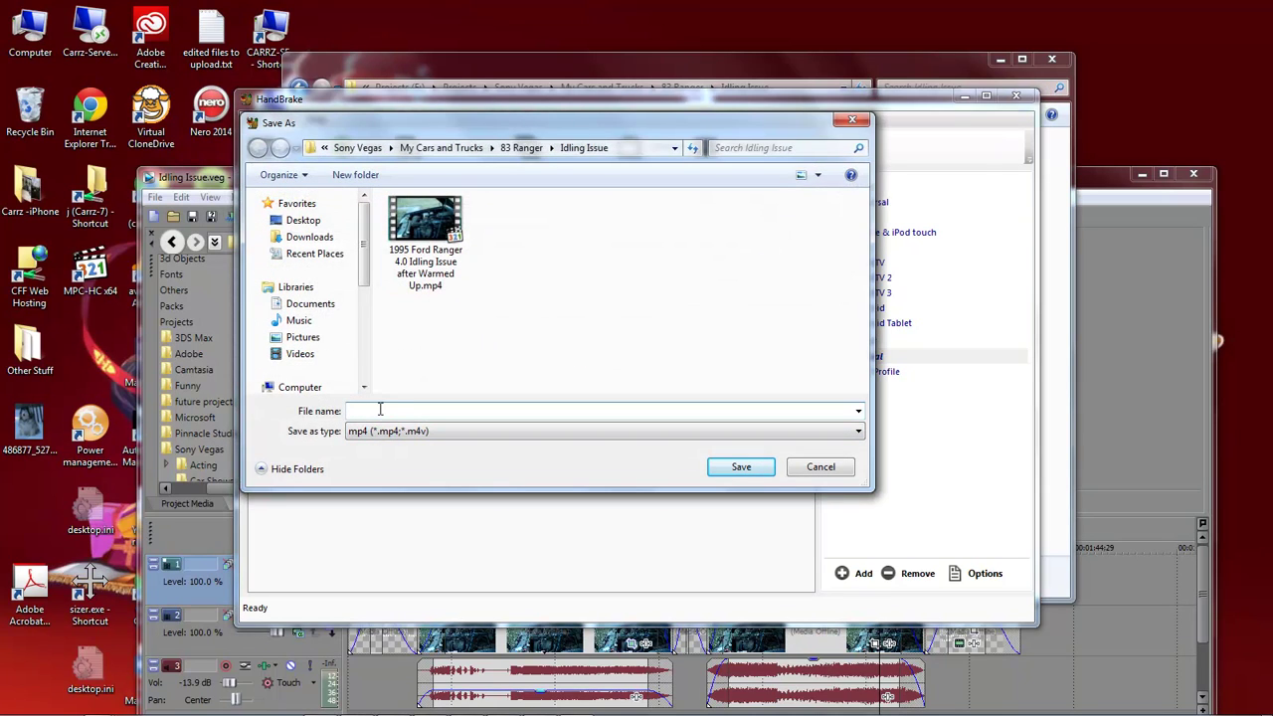
type("Smaller")
key("Return")
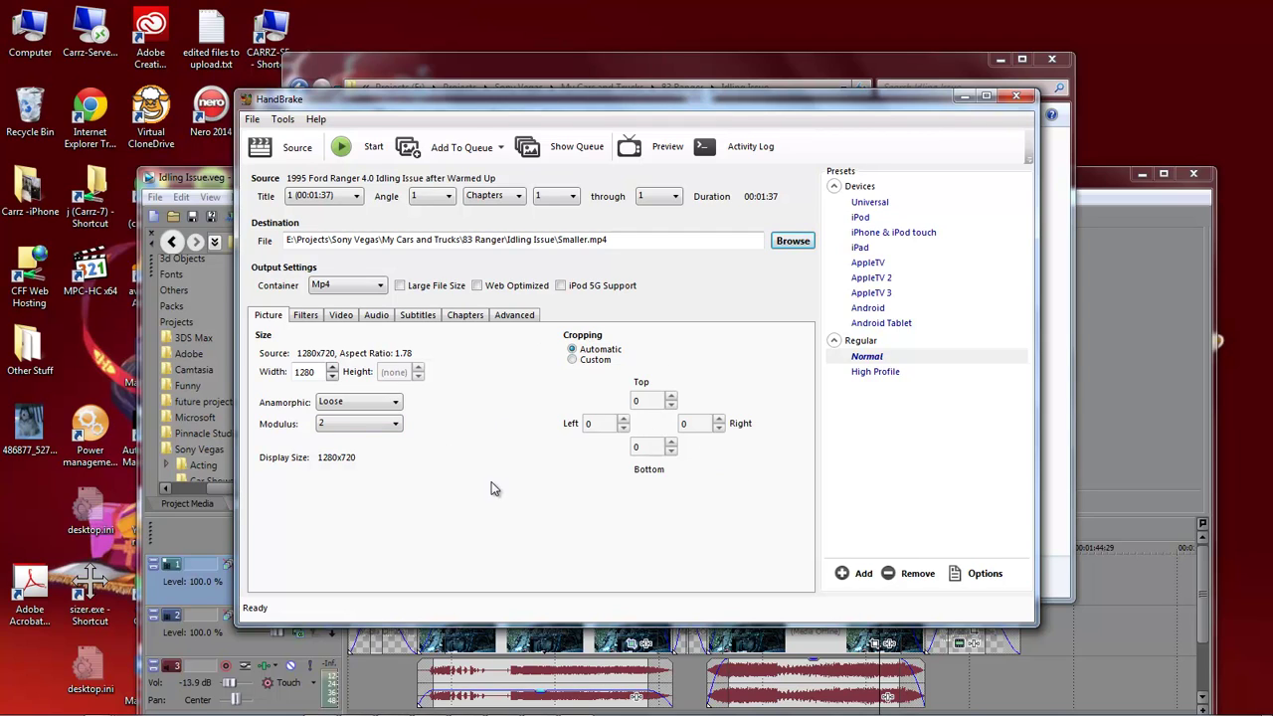
Raise constant quality RF from 20 to 30 and enable advanced x264 settings.
left_click(341, 315)
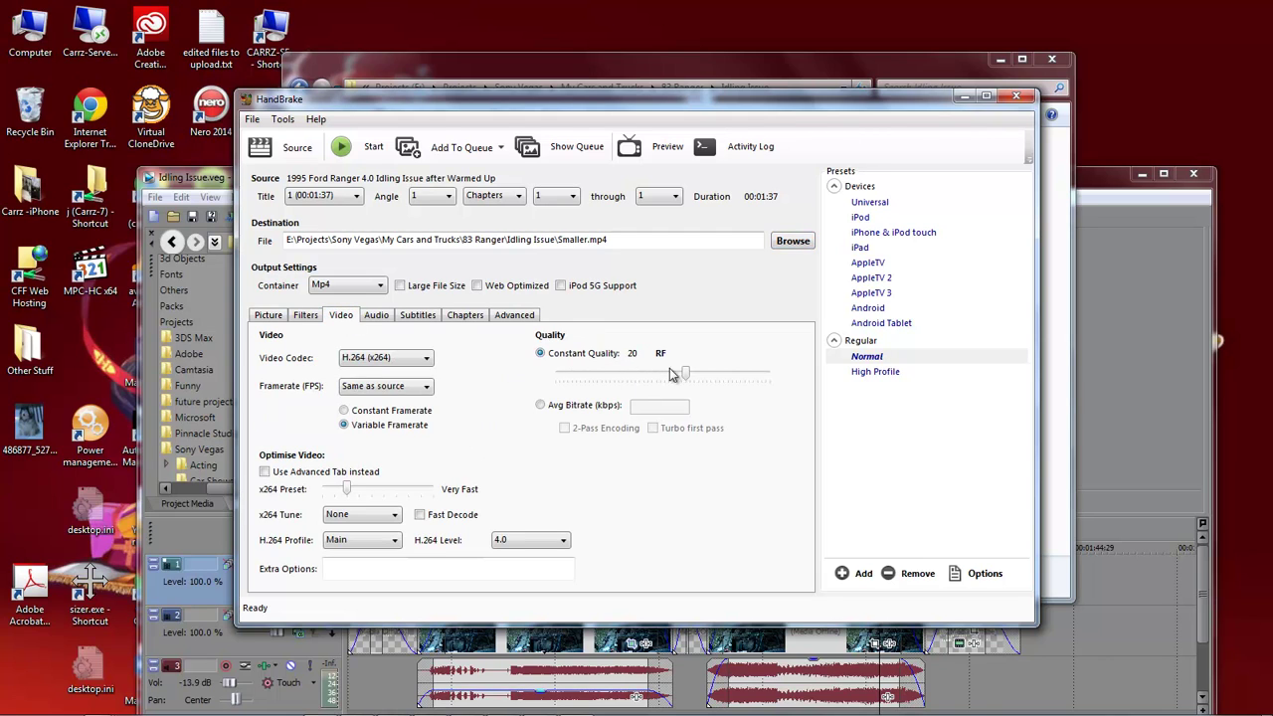
left_click_drag(685, 376, 643, 376)
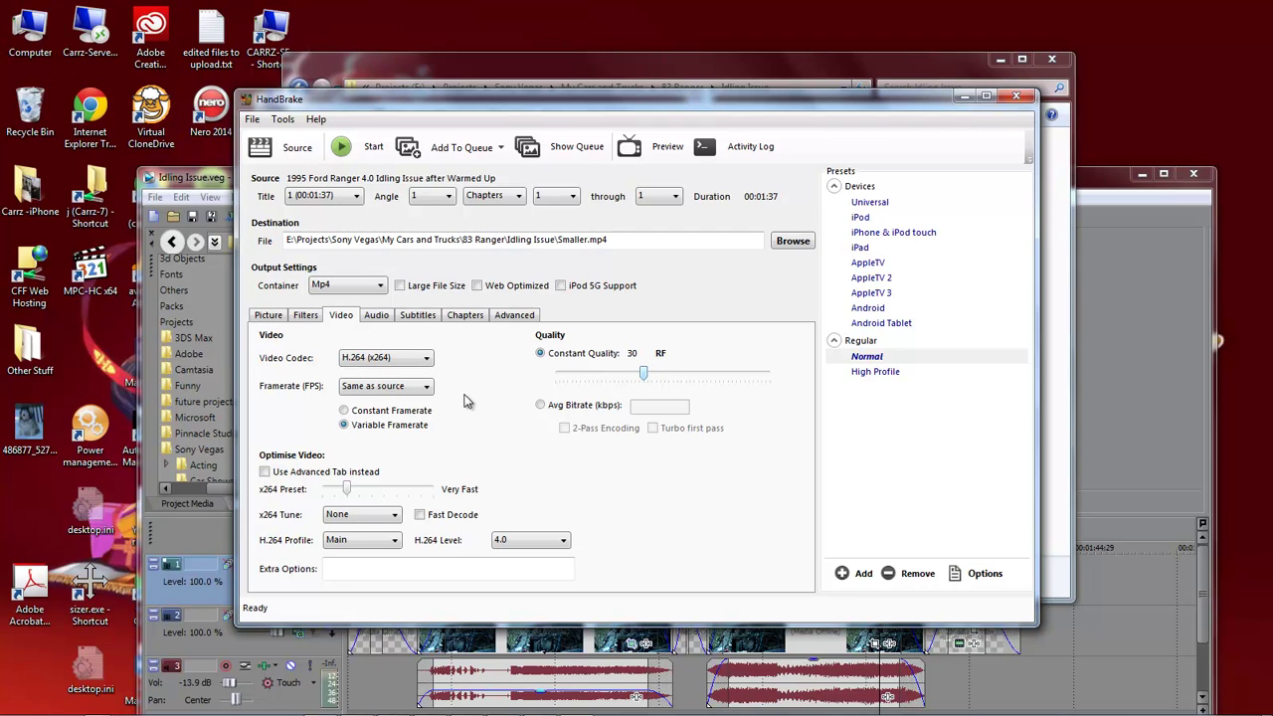
left_click(266, 473)
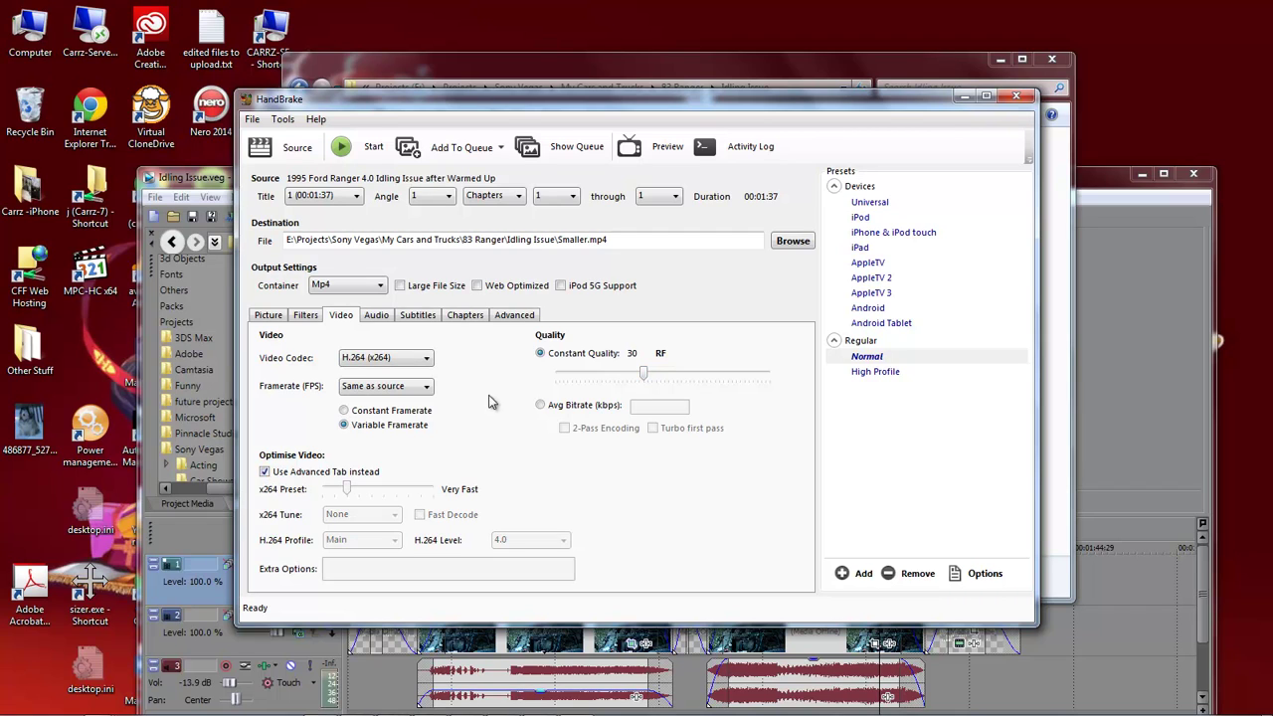
left_click(517, 315)
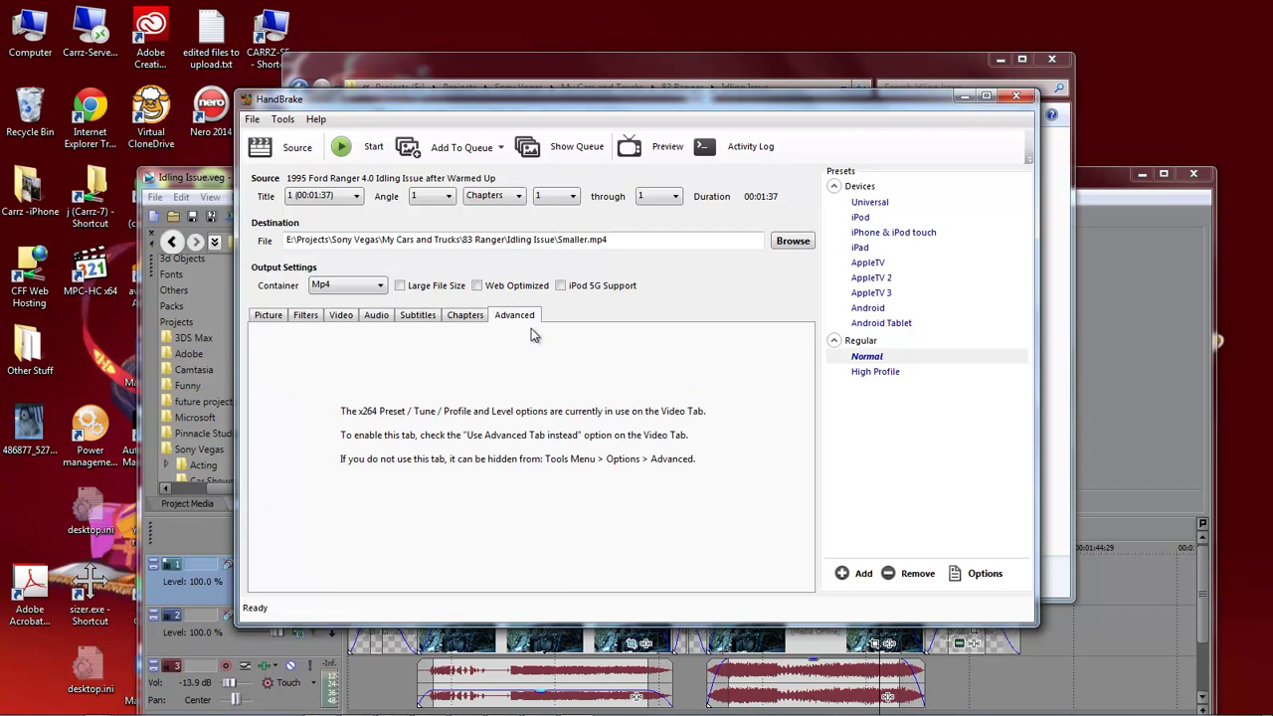
left_click(338, 314)
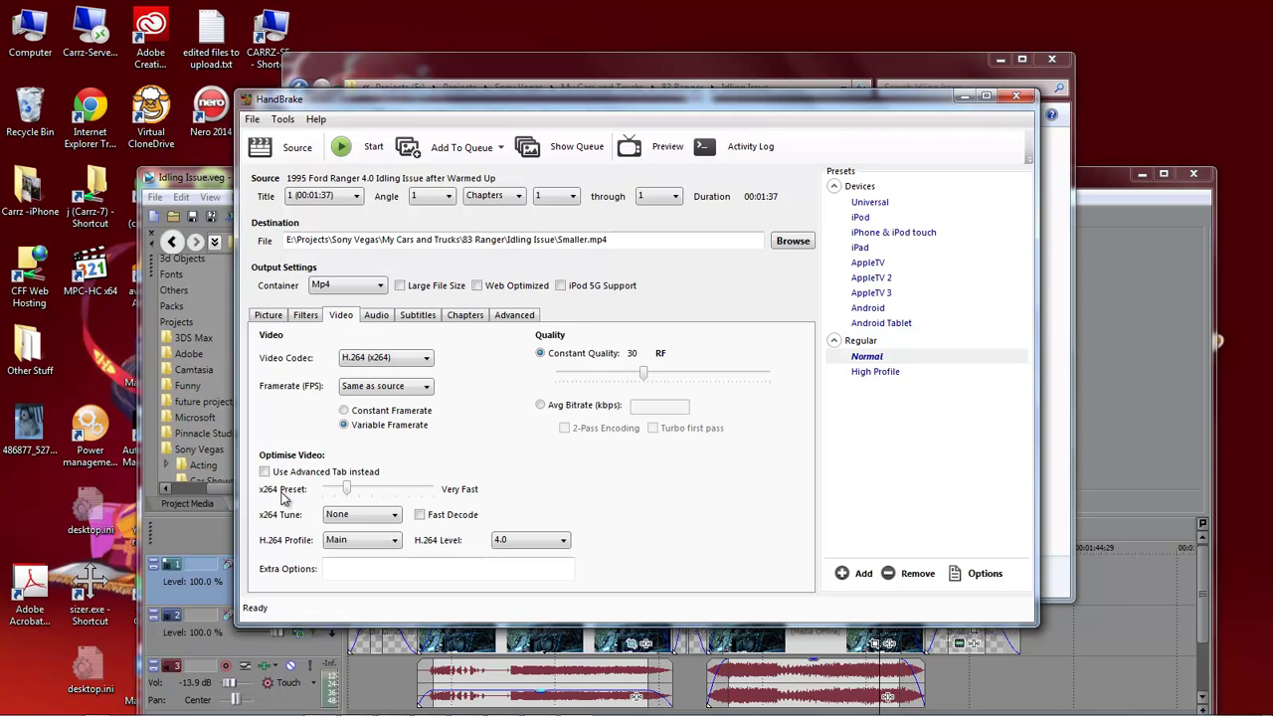
left_click(265, 471)
left_click(517, 316)
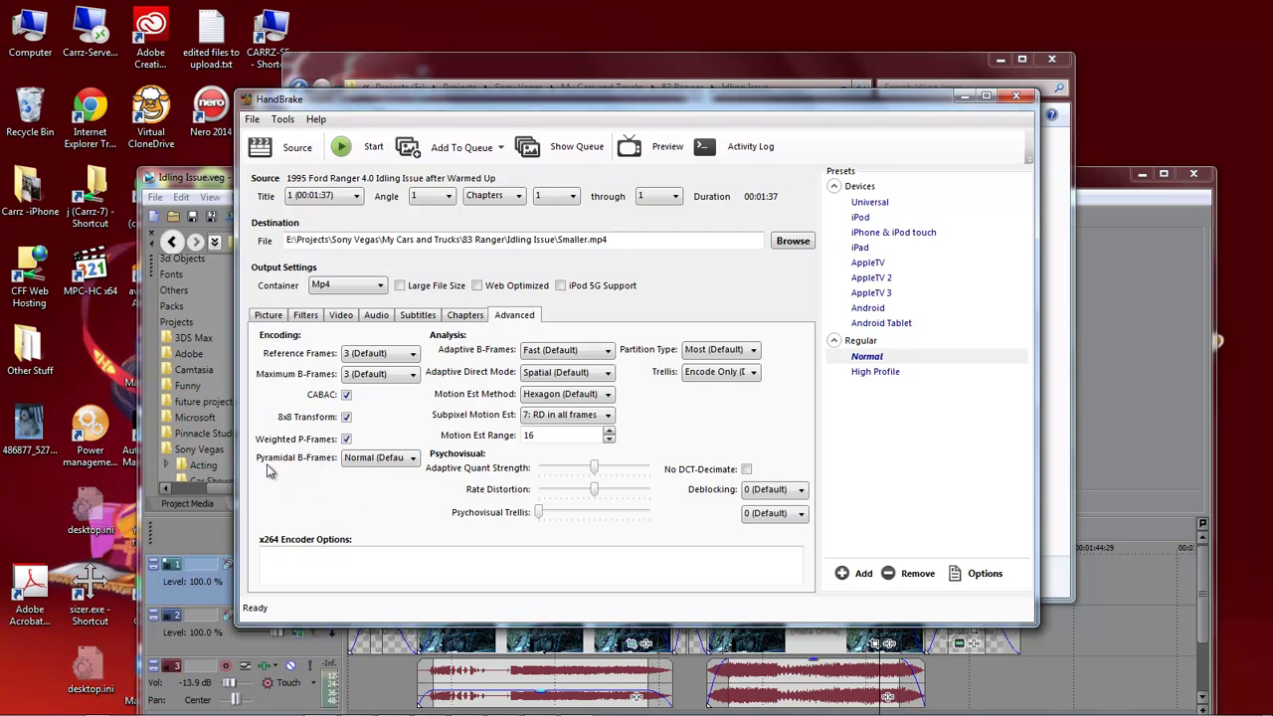
Set Pyramidal B-Frames to Strict, Adaptive B-Frames to Optimal and Trellis to Always.
left_click(407, 467)
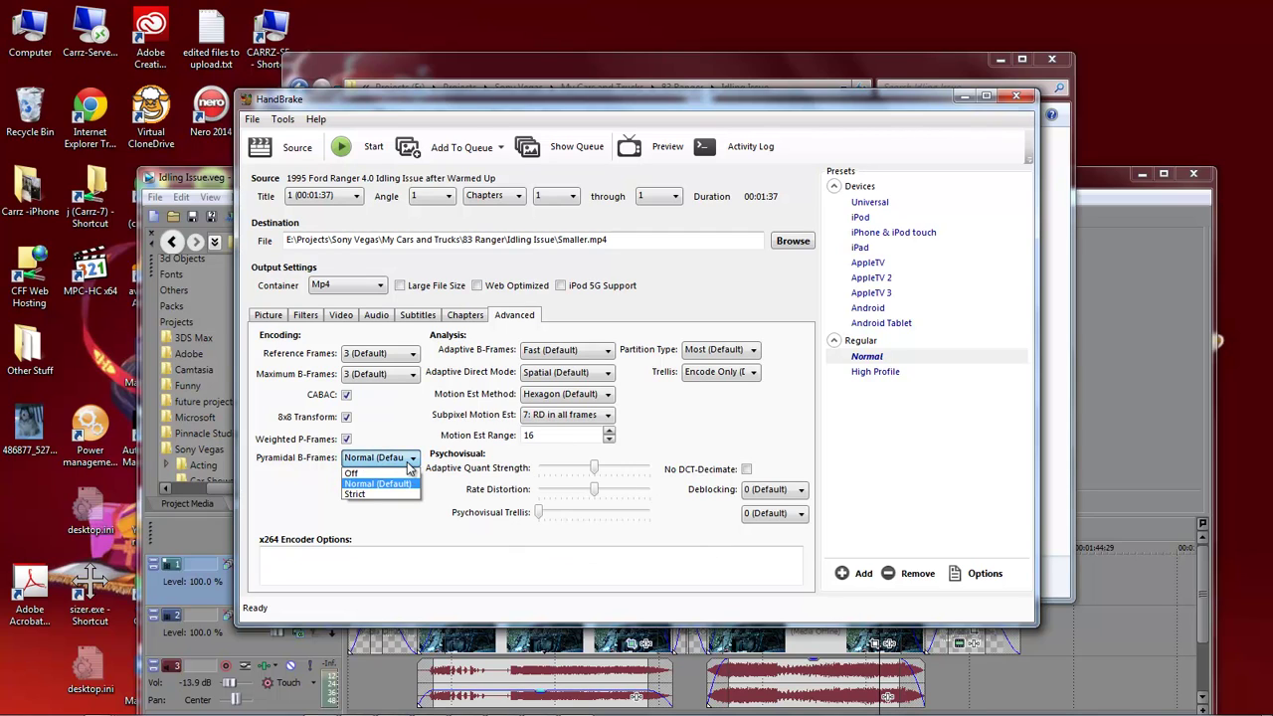
left_click(361, 496)
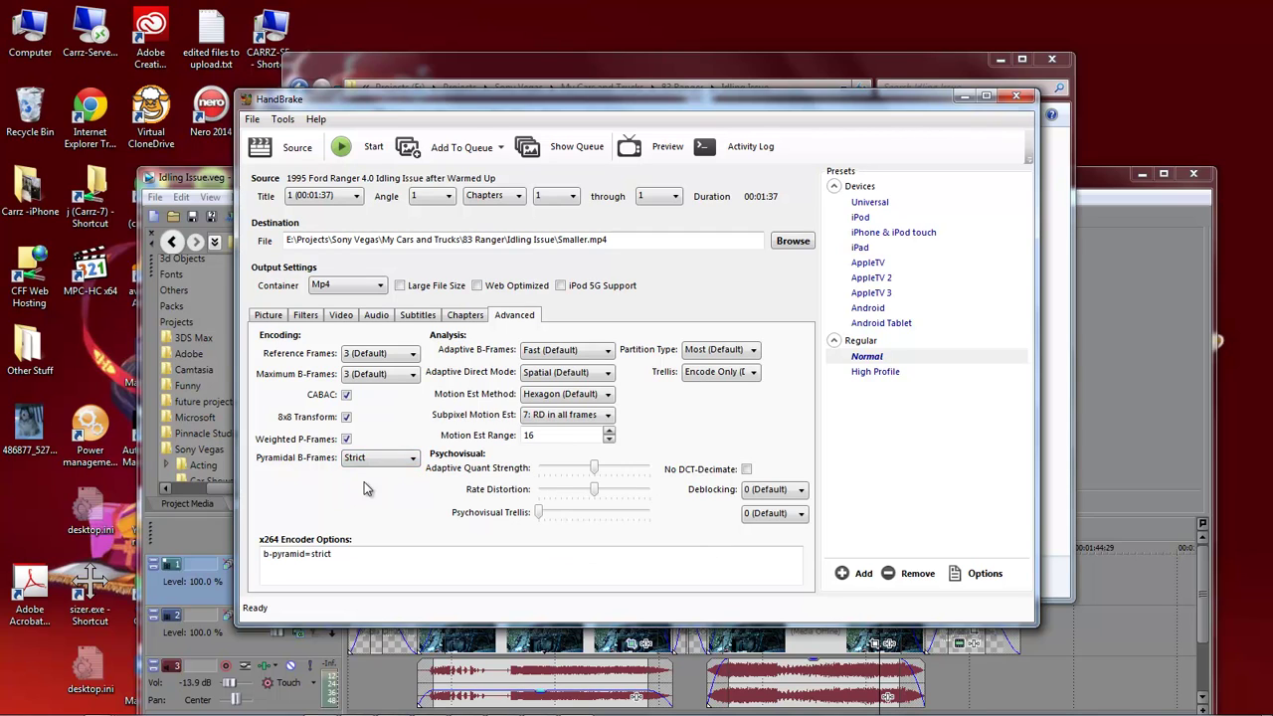
left_click(566, 356)
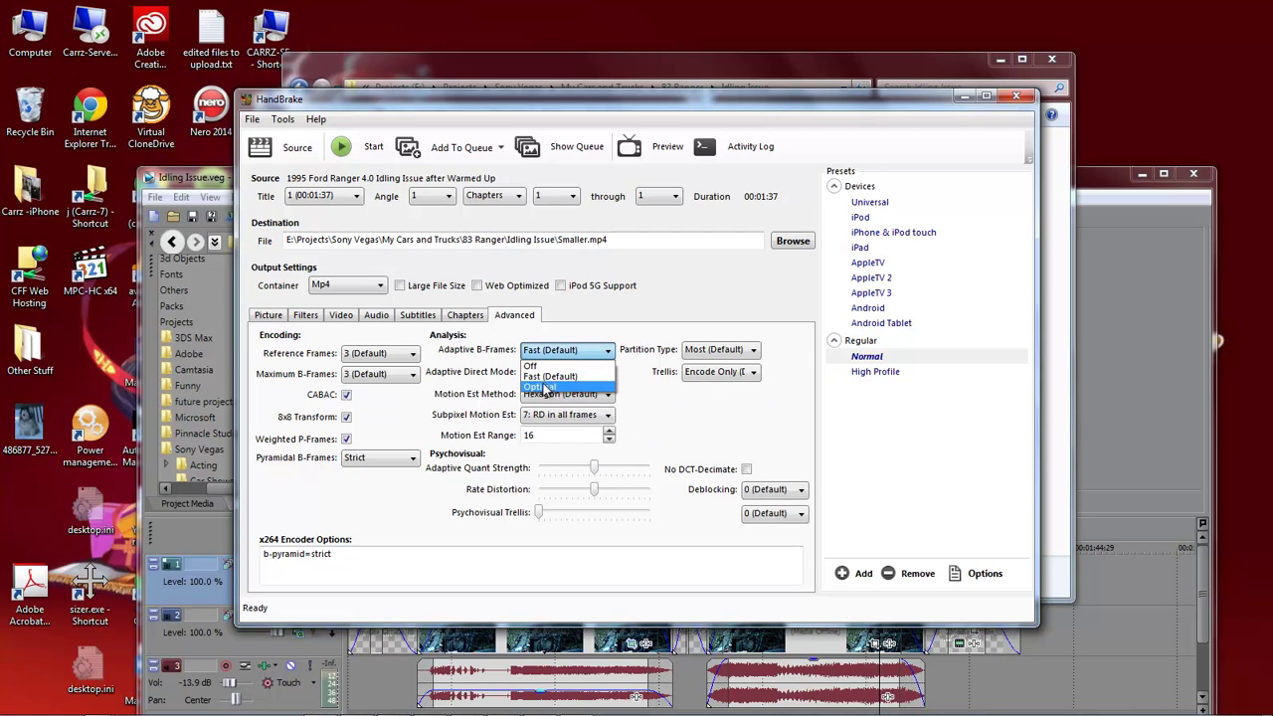
left_click(543, 389)
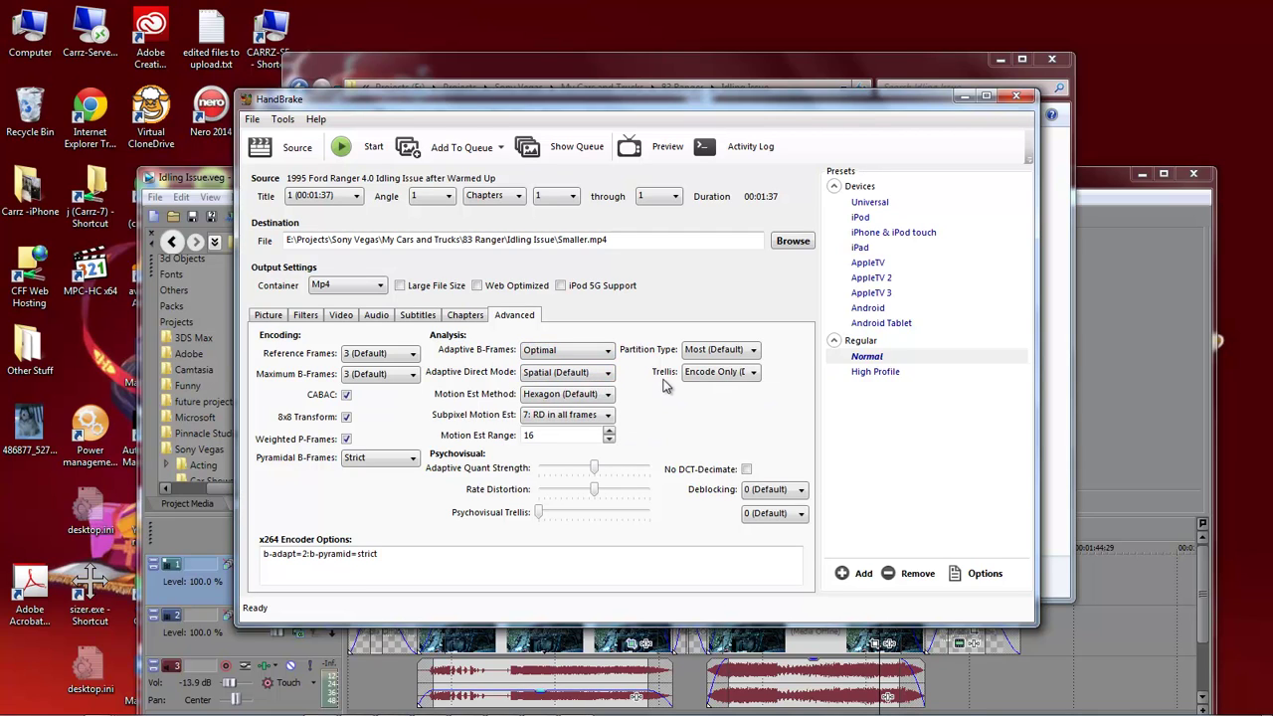
left_click(726, 374)
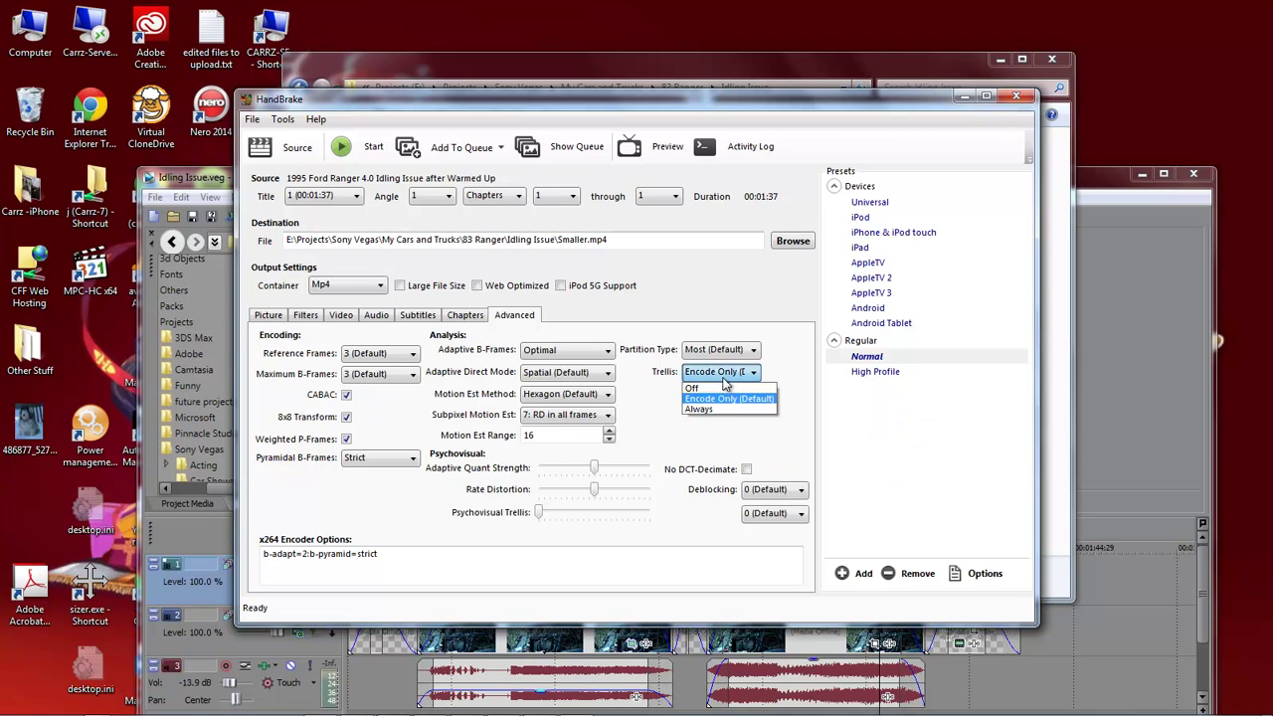
left_click(712, 409)
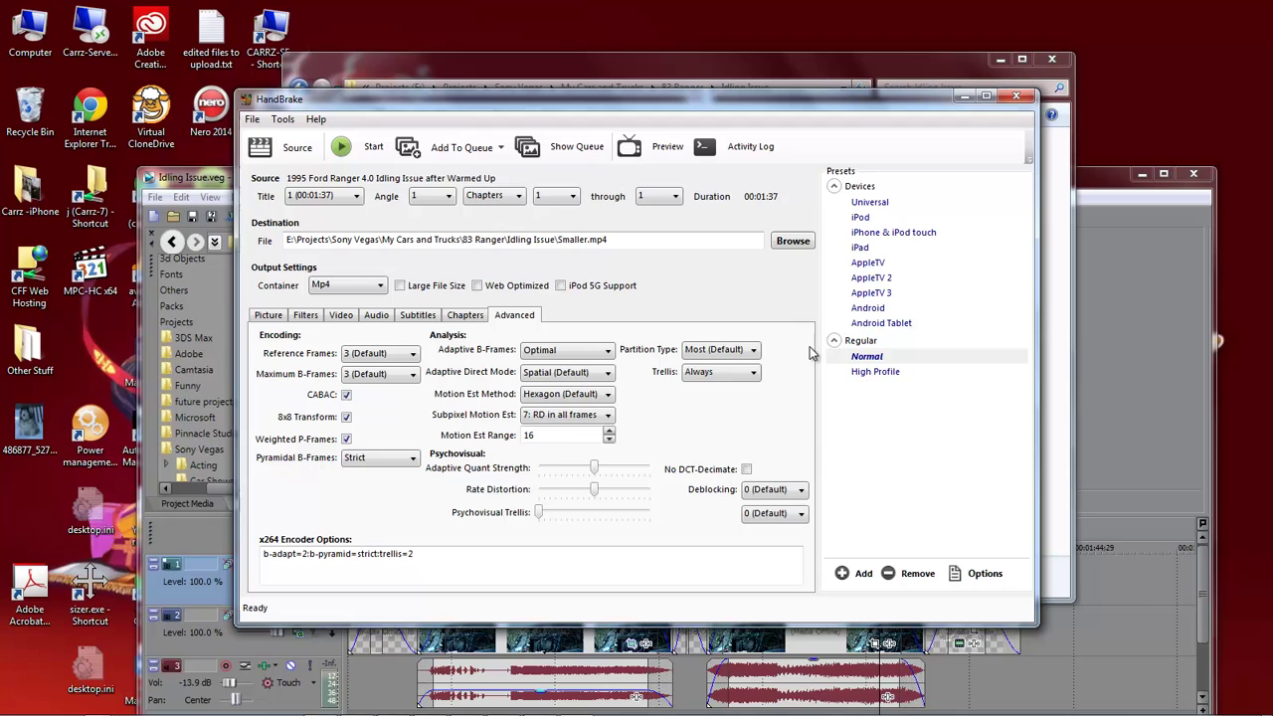
Encode Smaller.mp4, then minimise HandBrake to reveal the output folder.
left_click(361, 154)
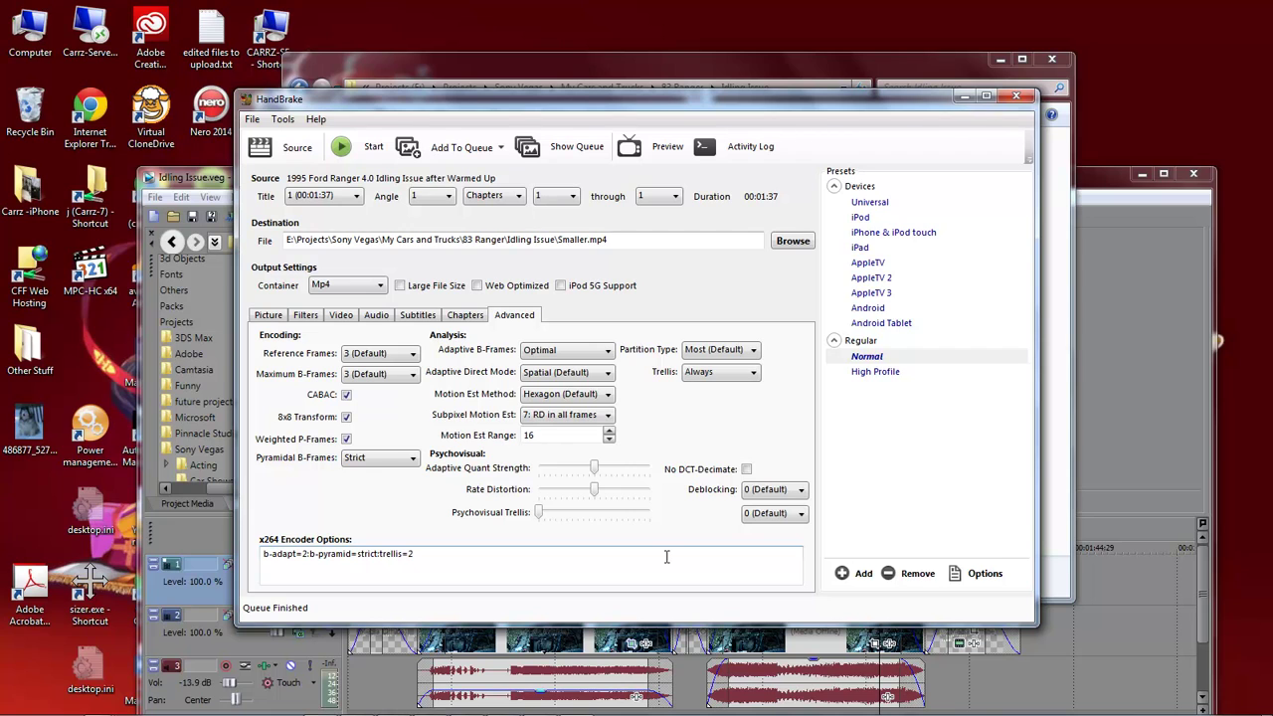
left_click(963, 95)
Compare Smaller.mp4's 4.77 MB size with the original's 138 MB in the details pane.
left_click(557, 284)
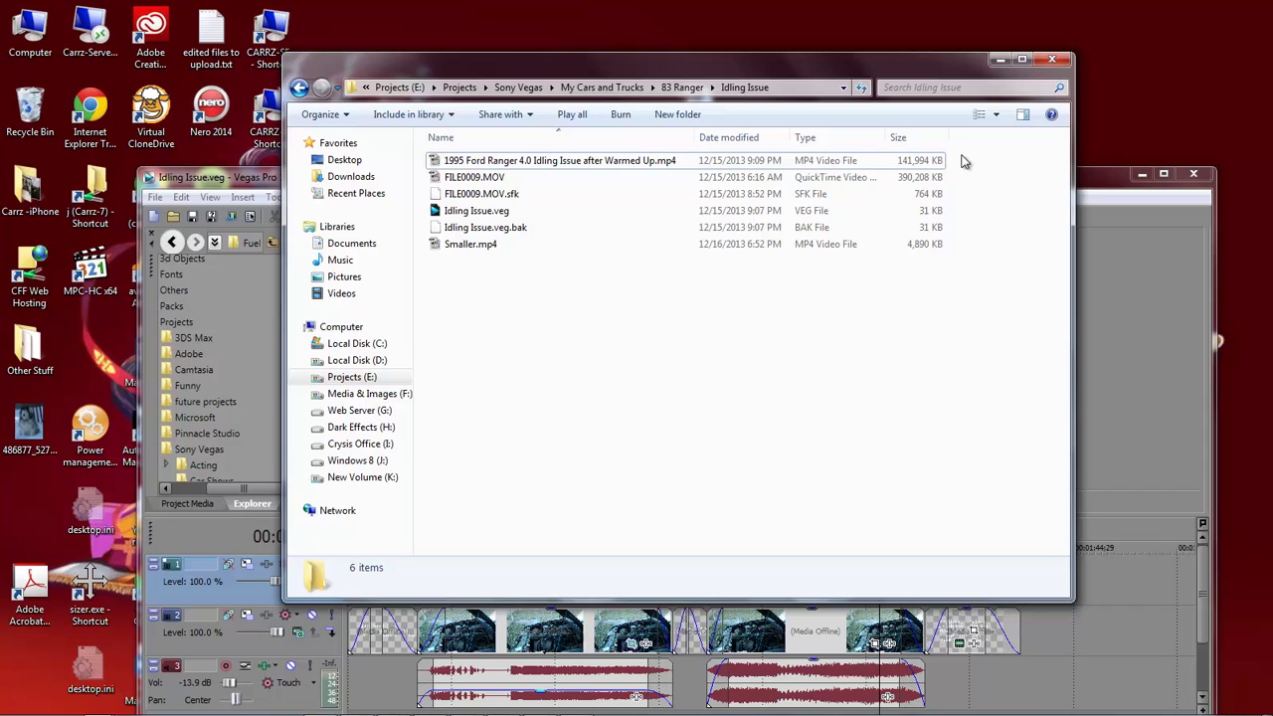
left_click(461, 246)
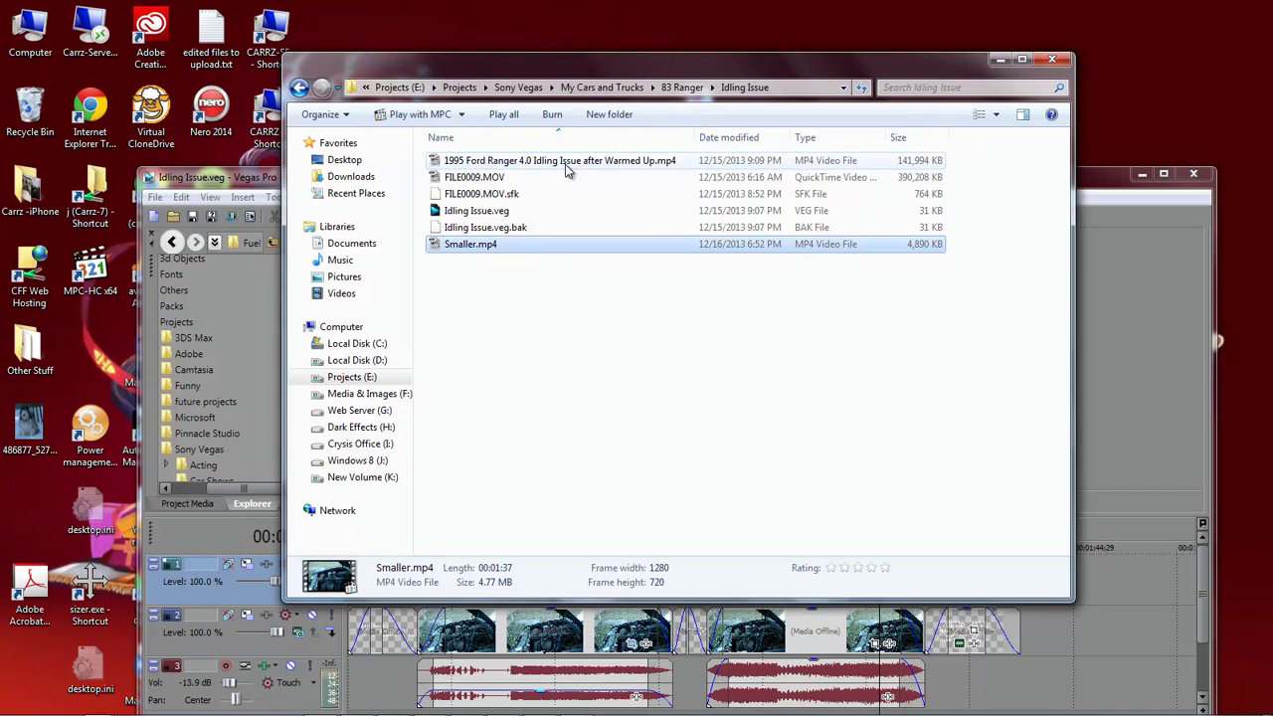
left_click(910, 164)
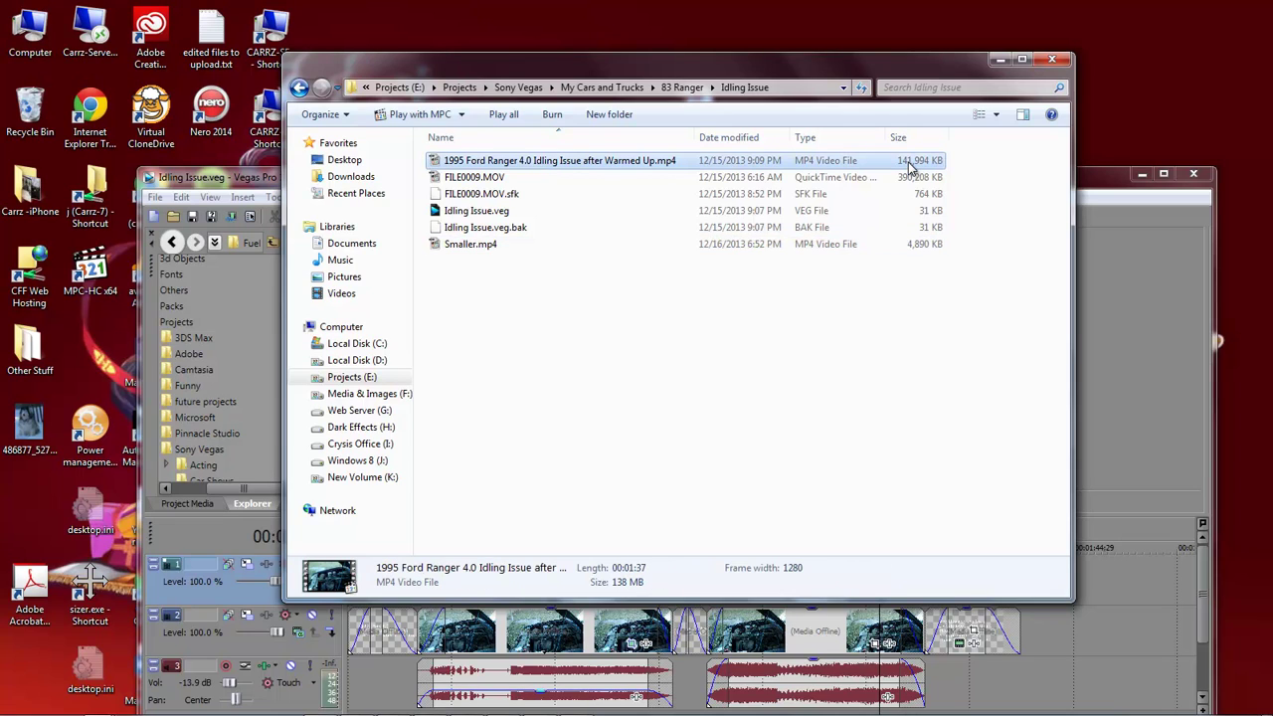
left_click(912, 247)
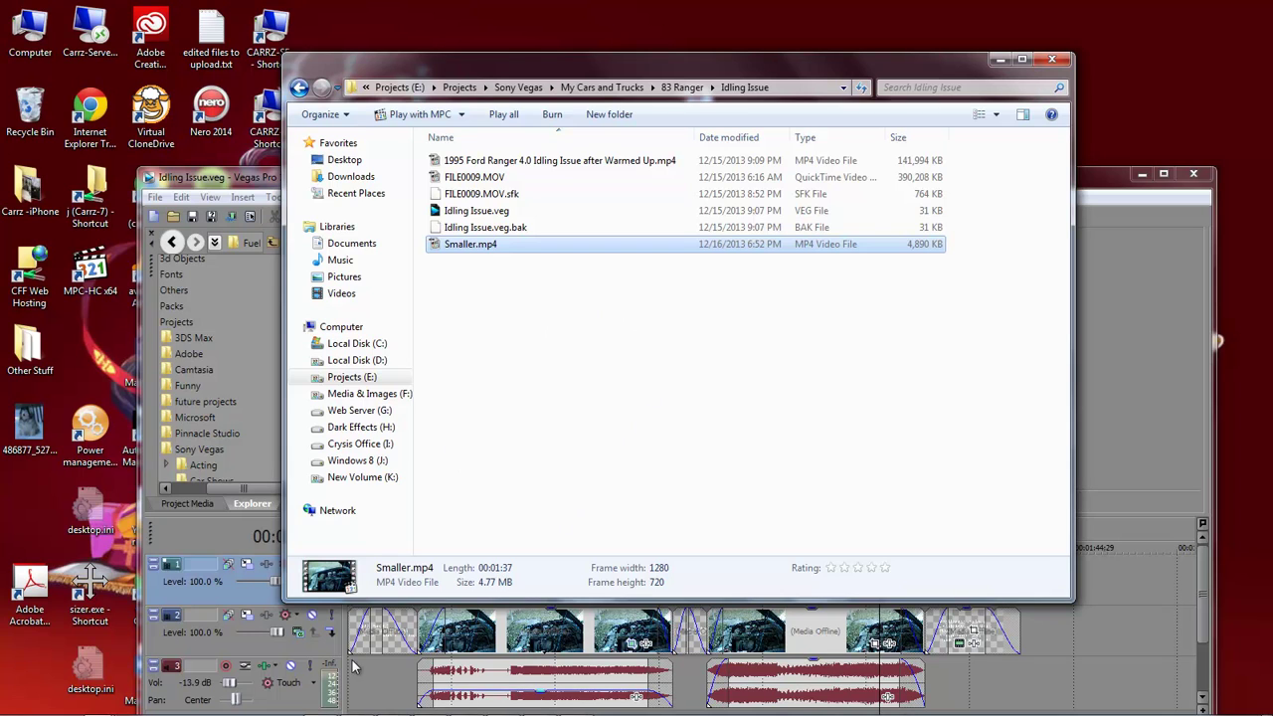
Open two Media Player Classic windows from the taskbar jump list.
right_click(174, 706)
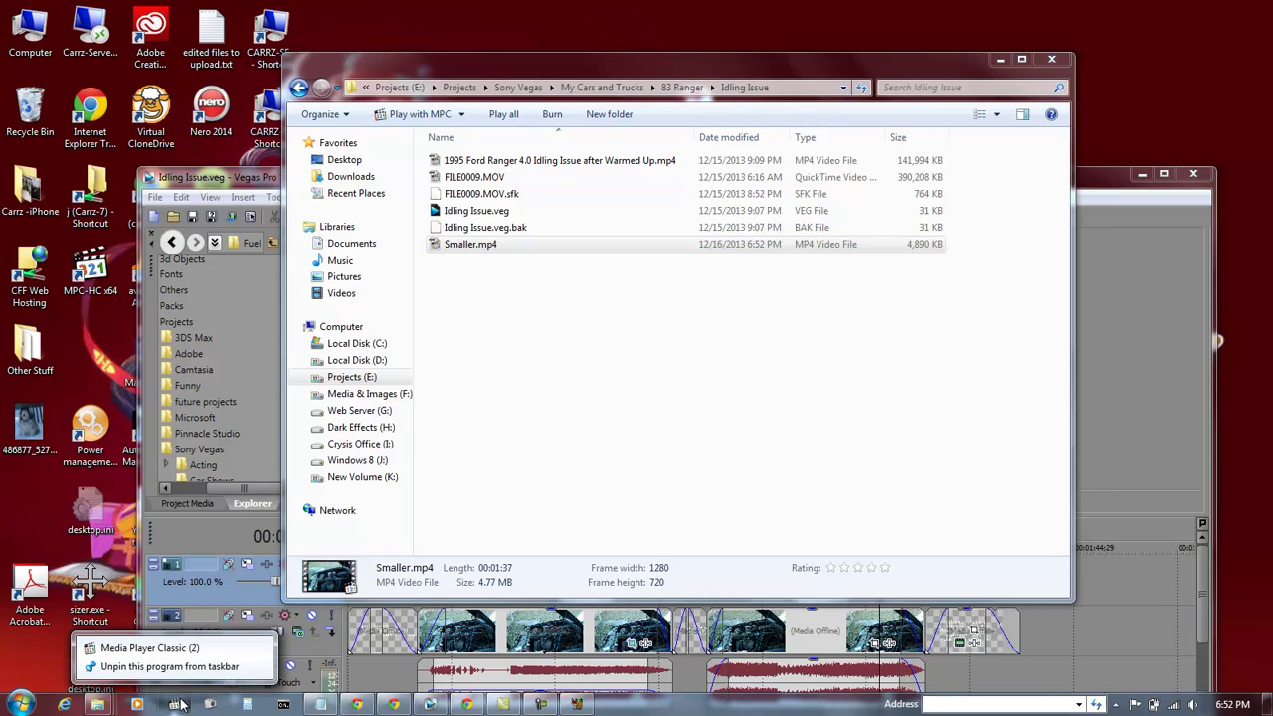
left_click(170, 648)
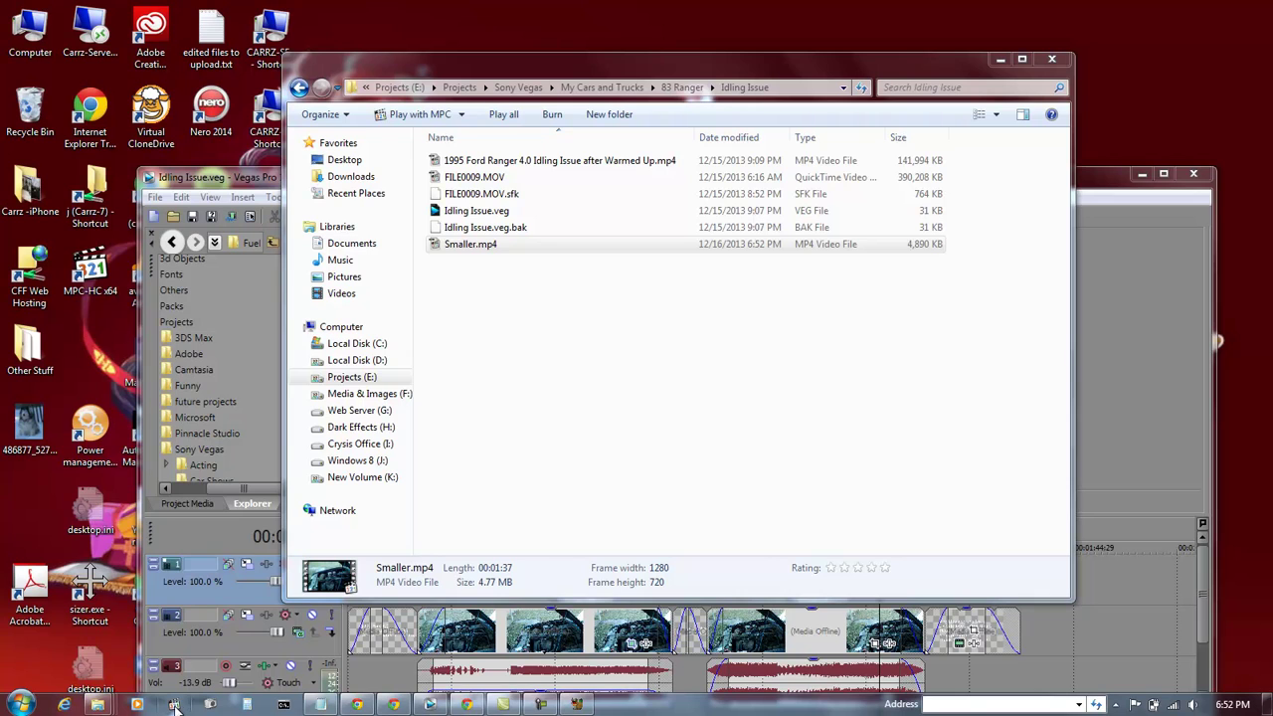
right_click(174, 706)
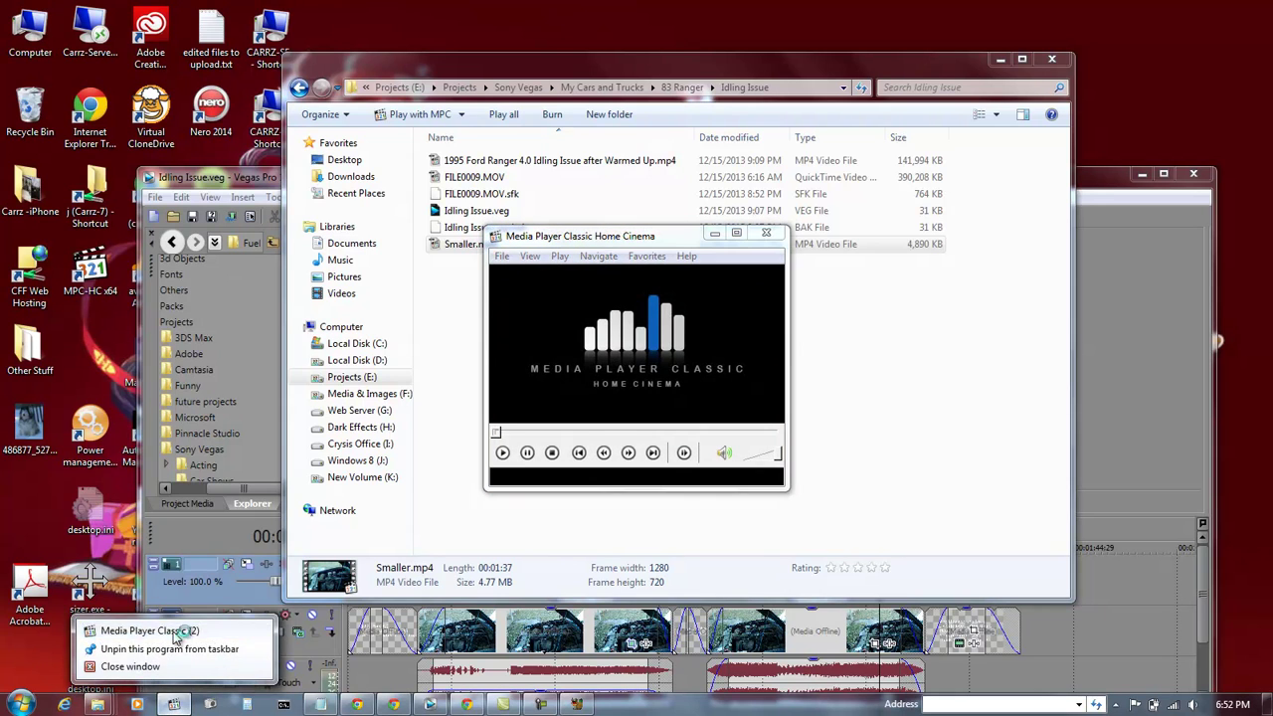
left_click(174, 633)
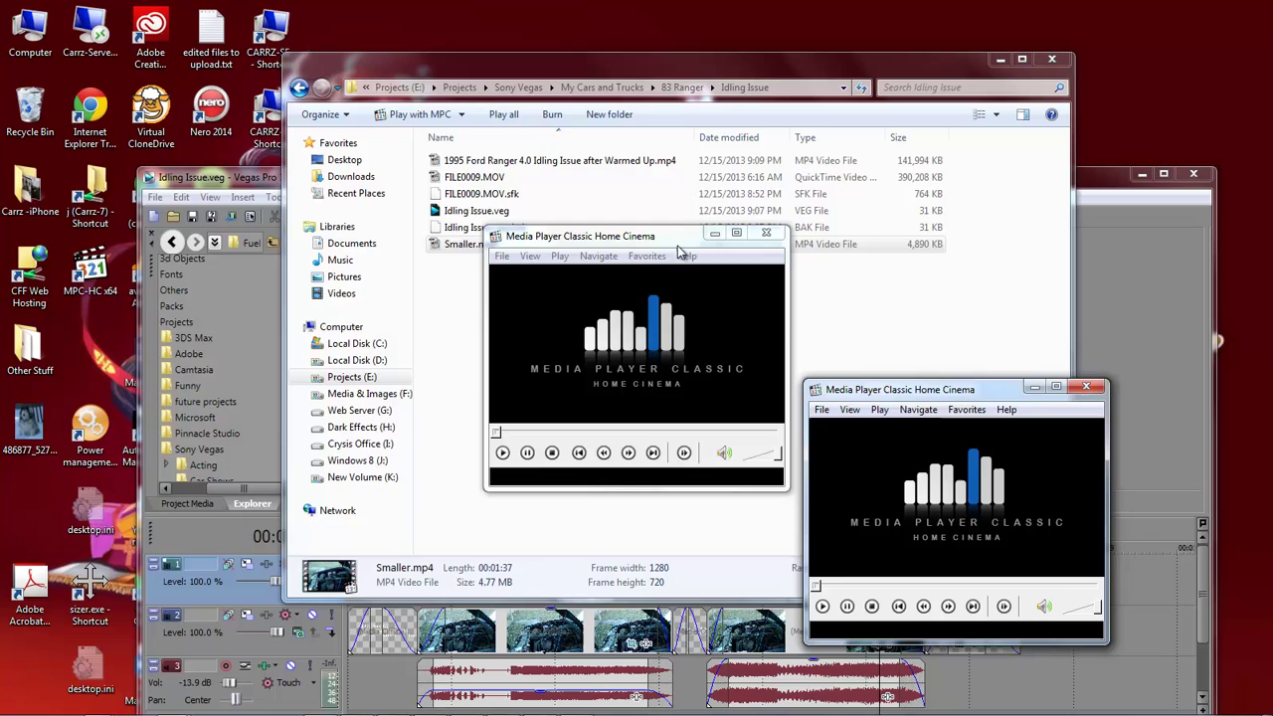
left_click_drag(680, 239, 338, 325)
Load the original and Smaller.mp4 into side-by-side players and seek both to about 0:21.
left_click(517, 160)
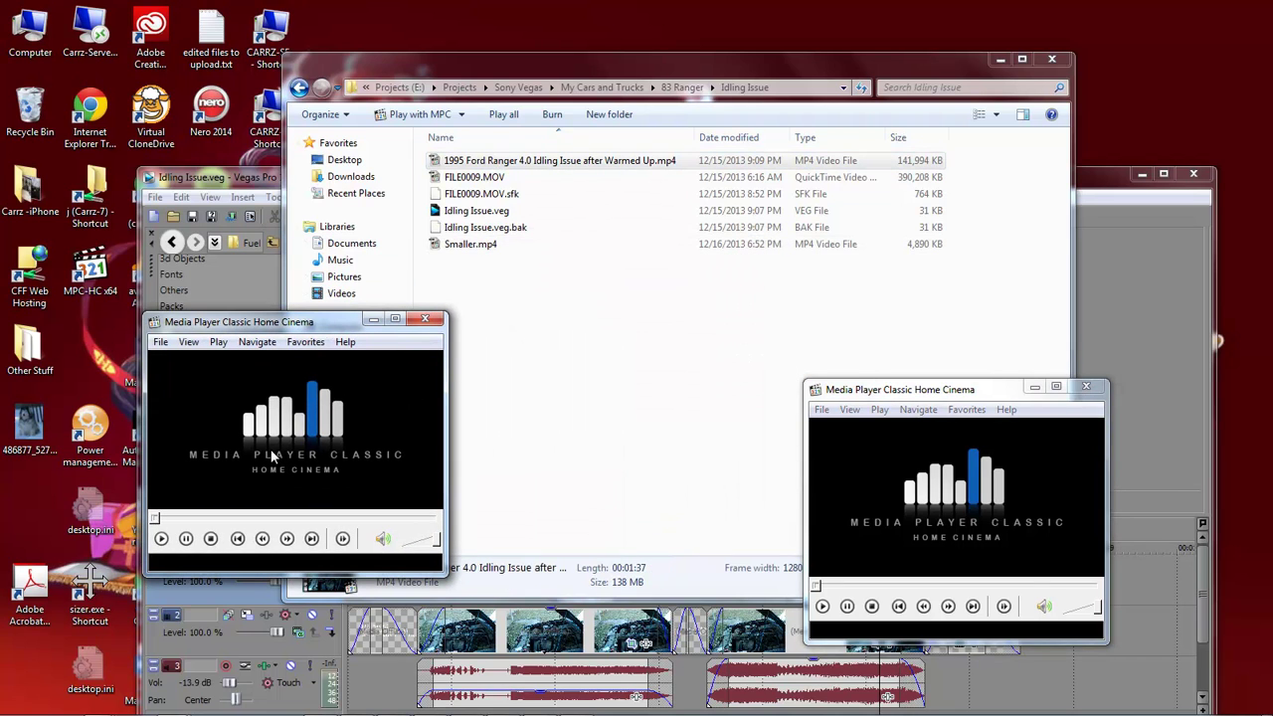
left_click_drag(272, 455, 271, 453)
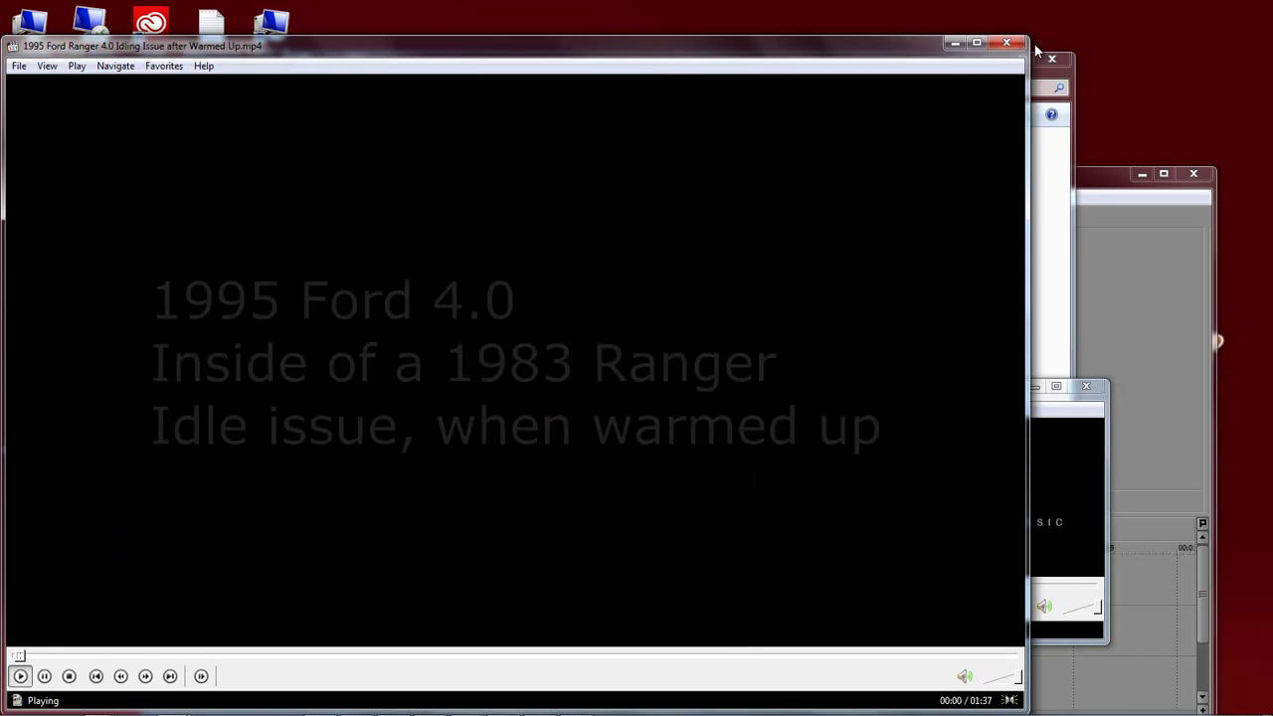
left_click_drag(1034, 44, 579, 368)
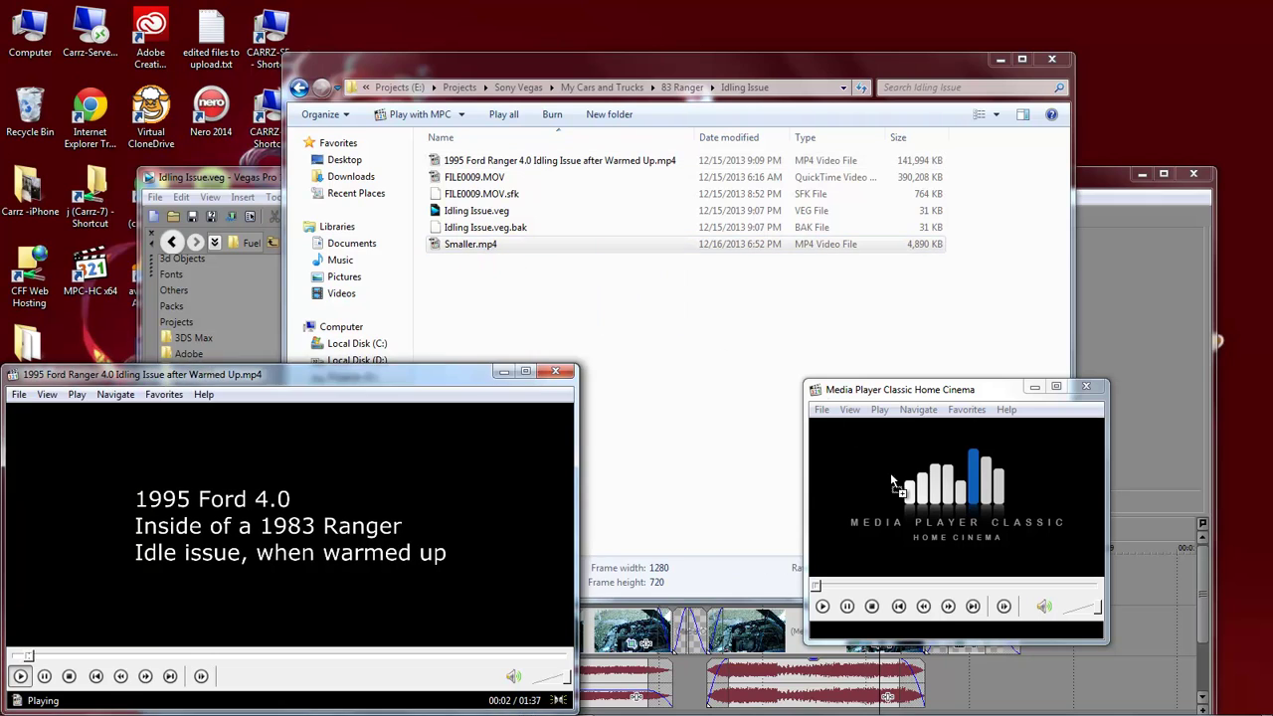
left_click_drag(890, 472, 901, 498)
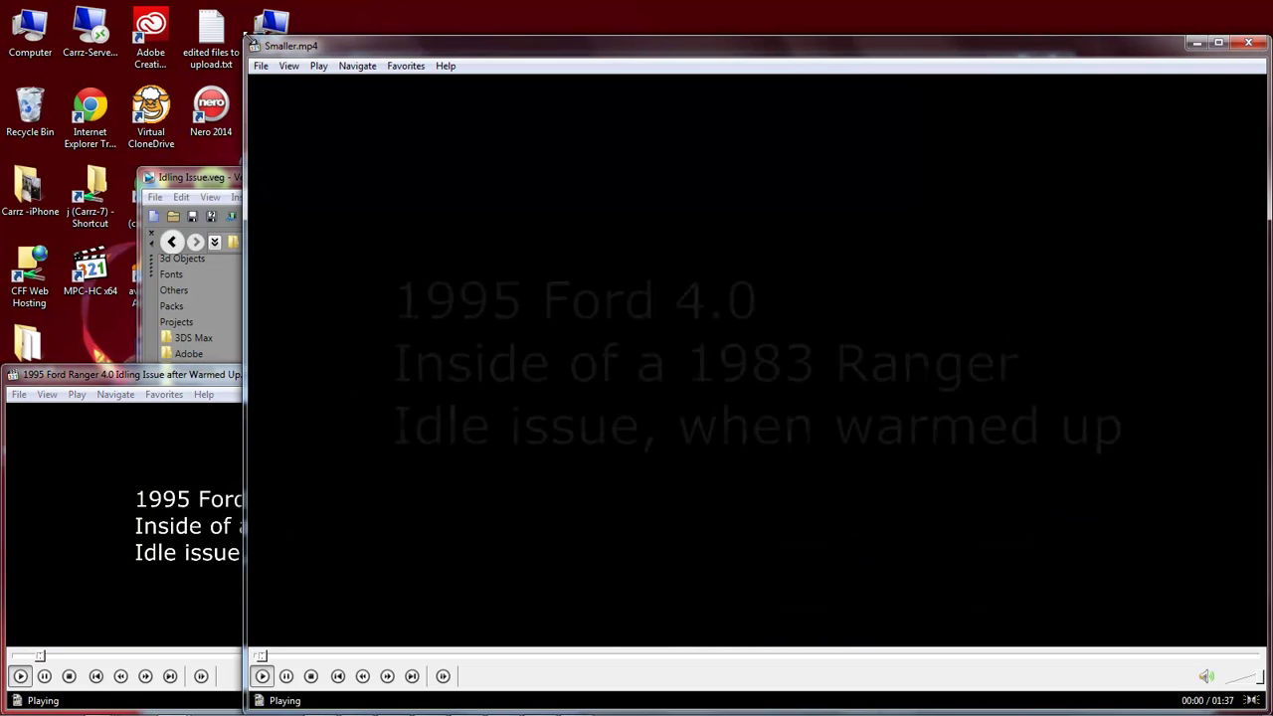
left_click_drag(245, 37, 596, 319)
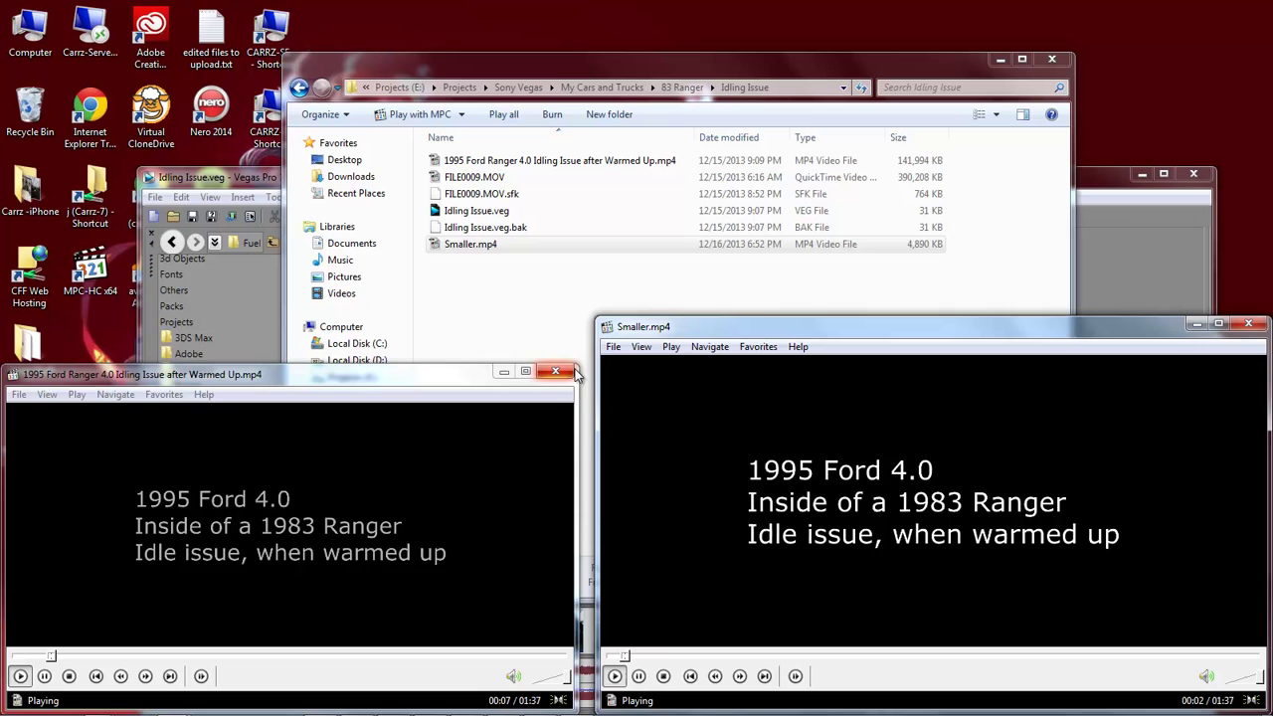
left_click_drag(577, 371, 594, 320)
left_click(747, 656)
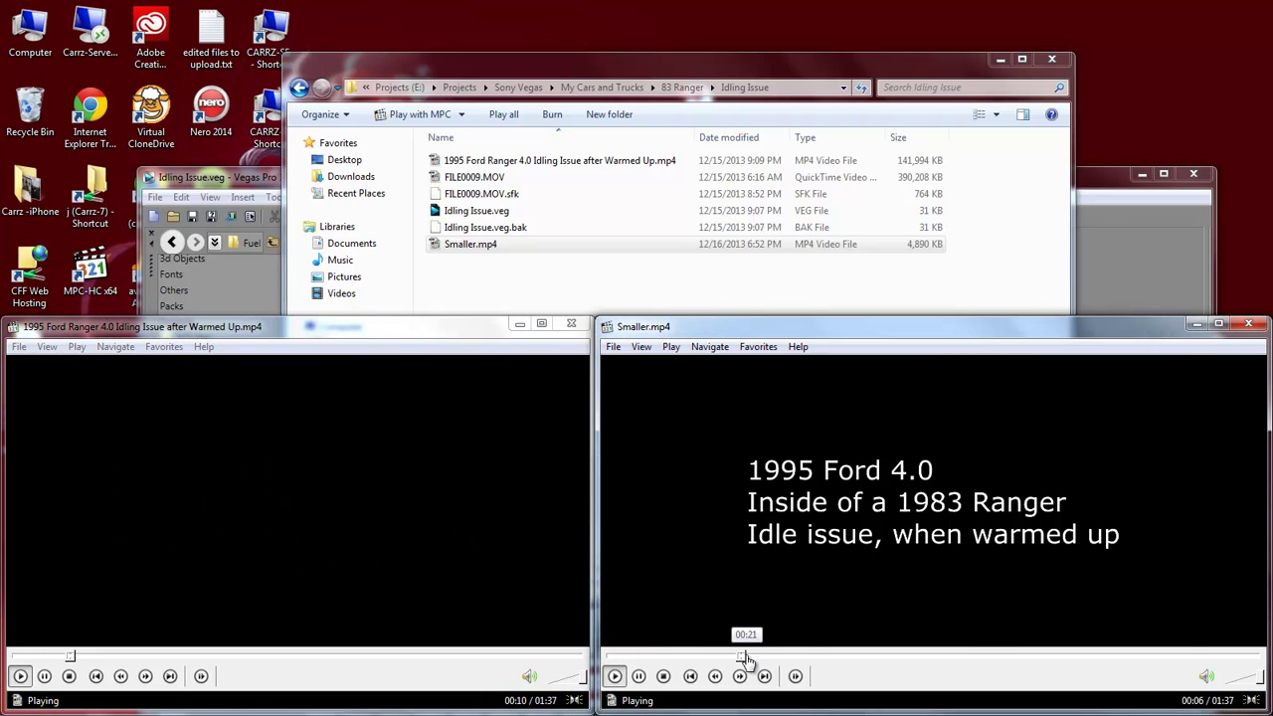
left_click(132, 656)
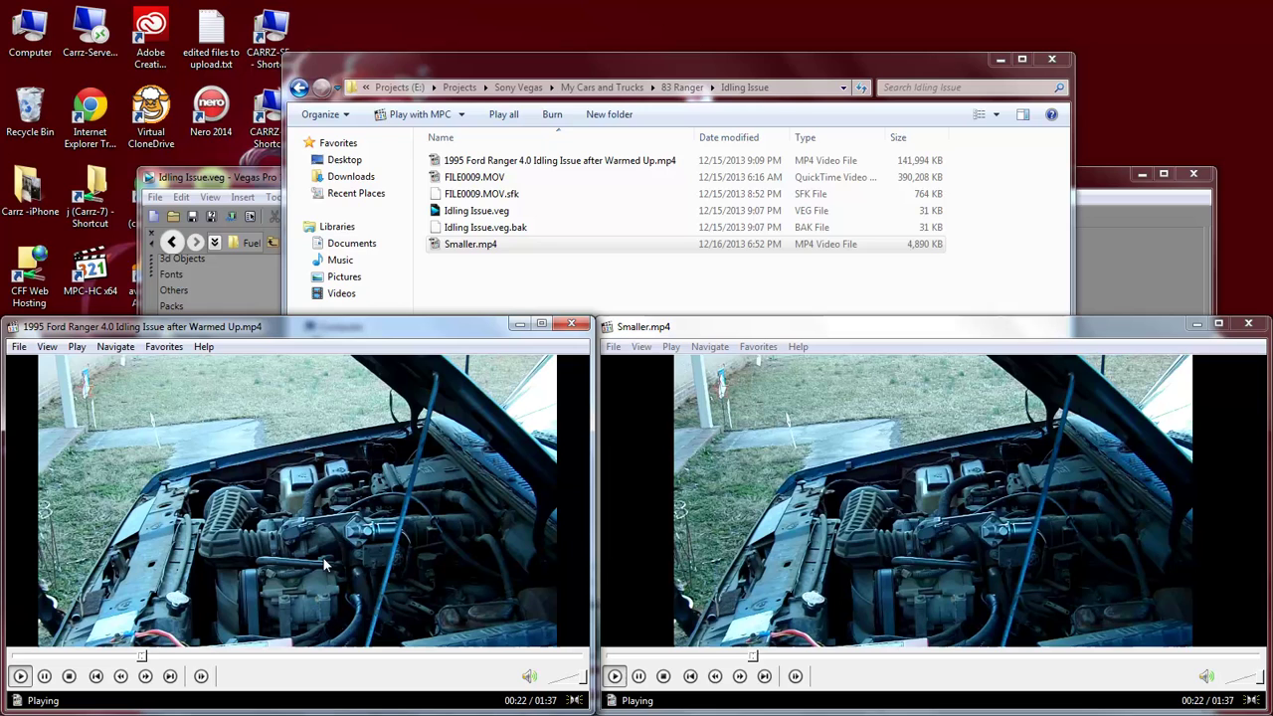